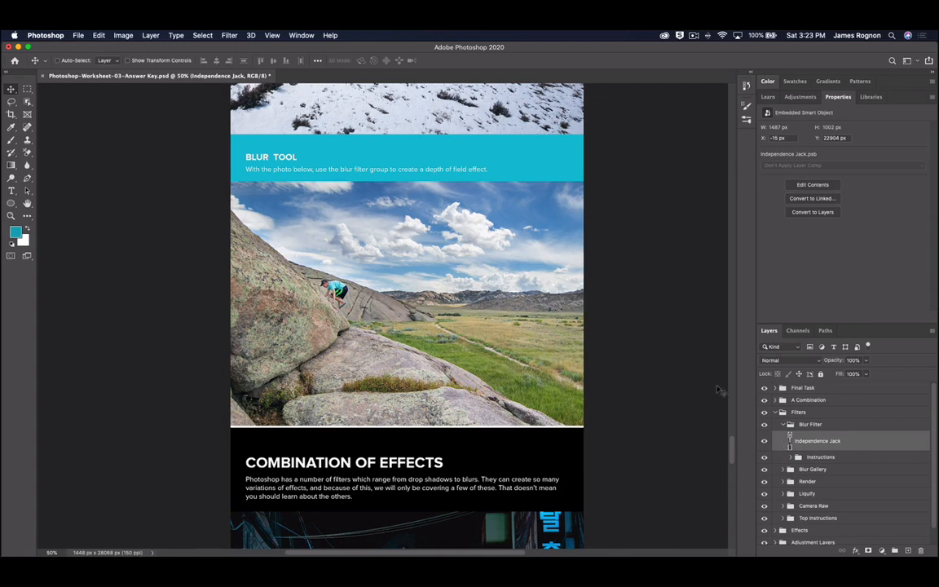
- Open the embedded Independence Jack climbing photo as its own document, Independence Jack.psb
{"action": "double_click", "coordinate": [790, 441]}
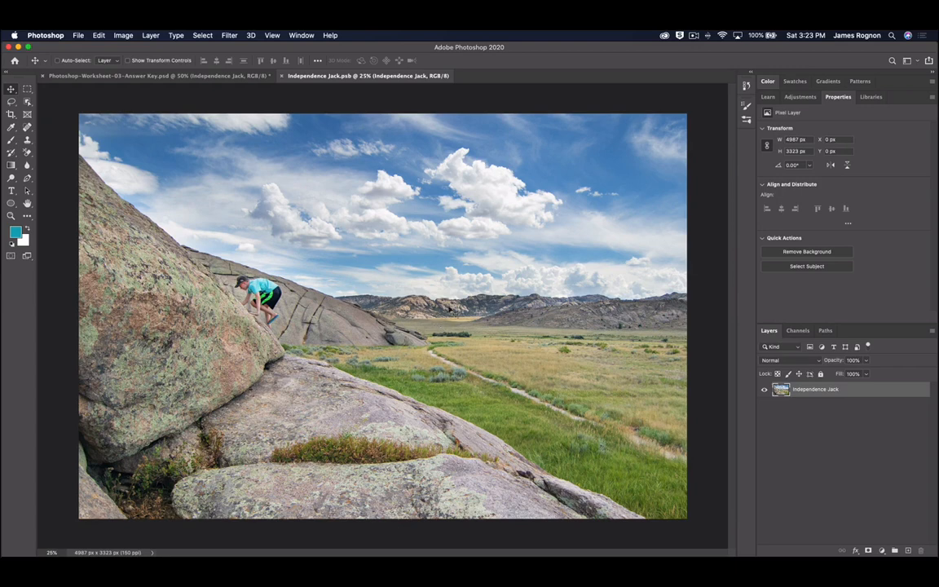
- Duplicate the climbing photo layer and convert the copy to a smart object
{"action": "key", "text": "super+j"}
{"action": "right_click", "coordinate": [812, 398]}
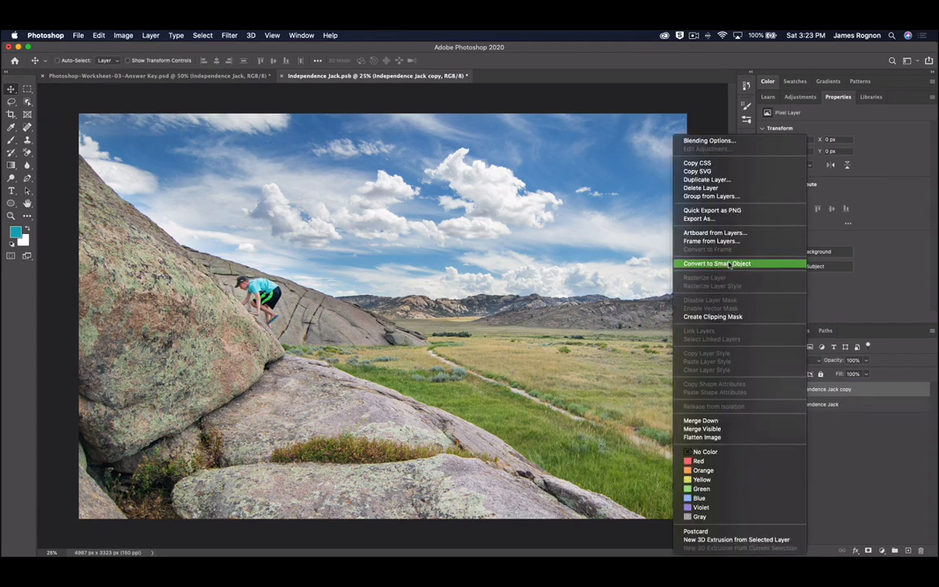
{"action": "left_click", "coordinate": [682, 264]}
- Bring up Gaussian Blur for the copy, starting at radius 1.0 pixels
{"action": "left_click", "coordinate": [232, 35]}
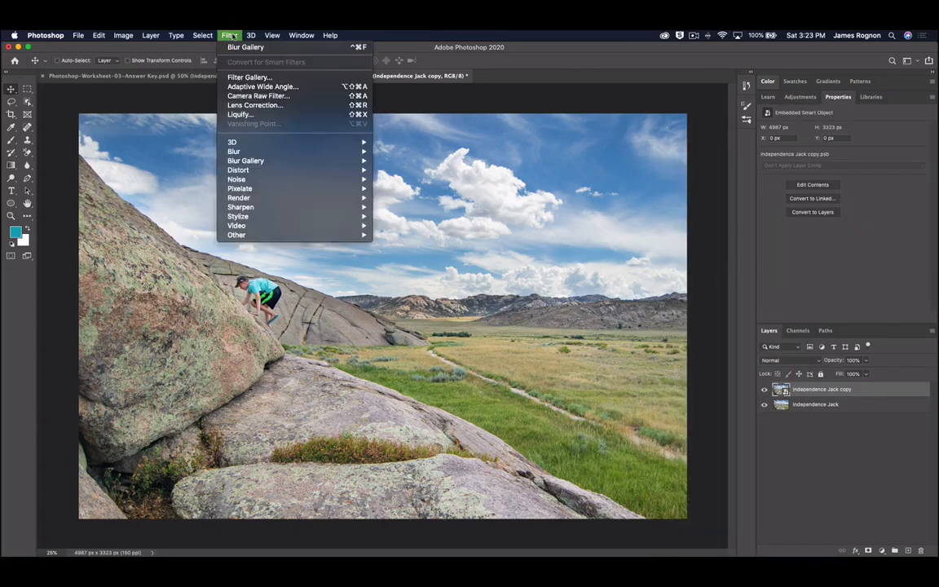
{"action": "mouse_move", "coordinate": [237, 153]}
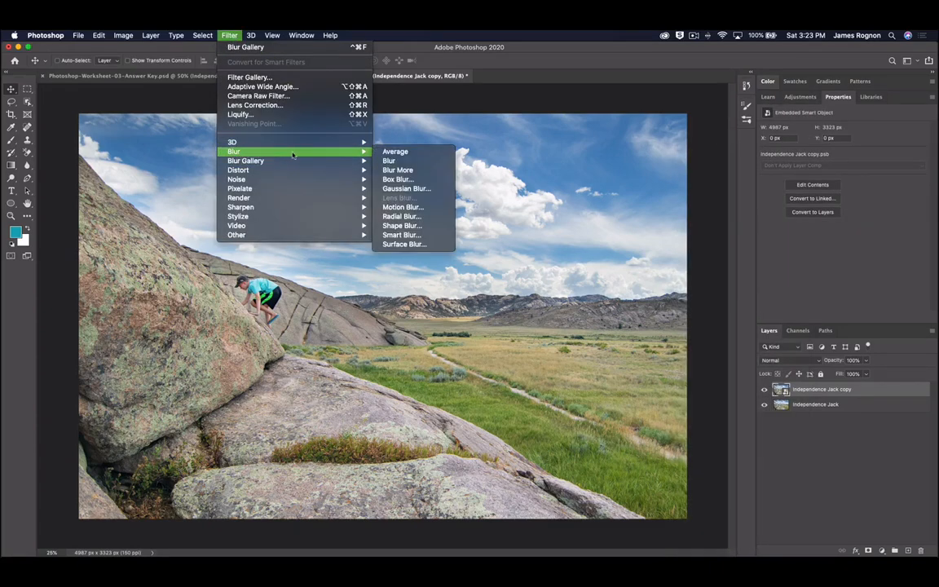
{"action": "left_click", "coordinate": [412, 190]}
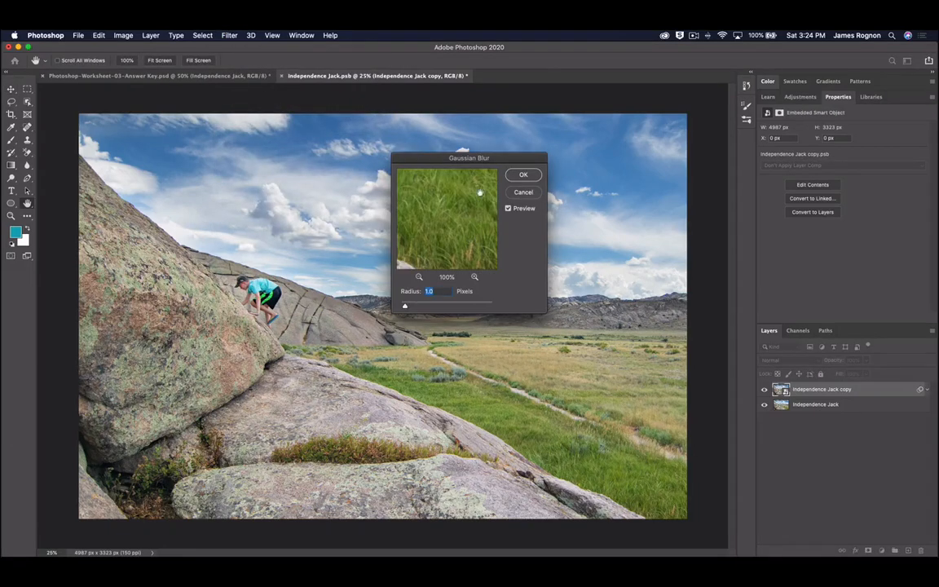
- Preview Gaussian Blur radii up to 173.6 and back to 7.6 at 33% zoom, then cancel
{"action": "left_click_drag", "start_coordinate": [469, 167], "coordinate": [566, 167]}
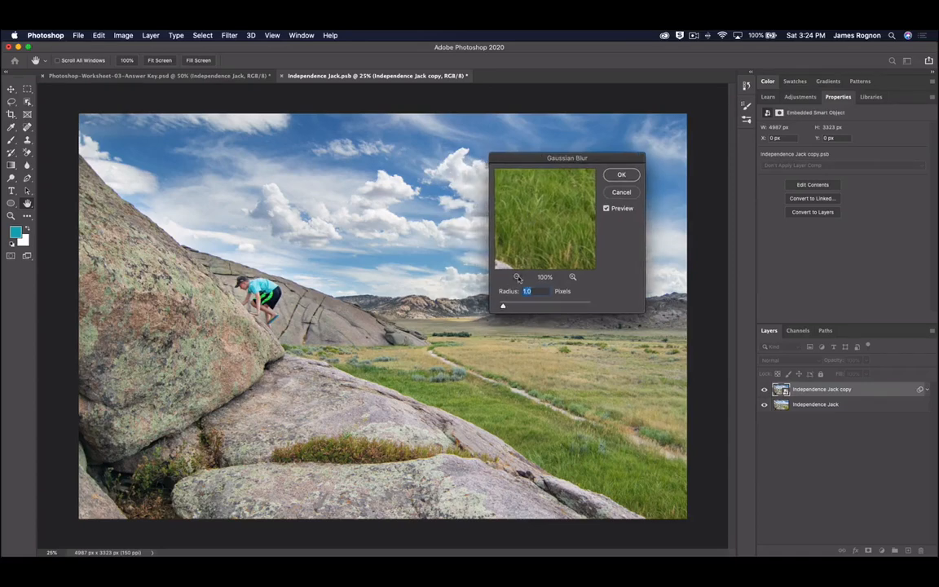
{"action": "left_click", "coordinate": [517, 277]}
{"action": "left_click", "coordinate": [517, 277]}
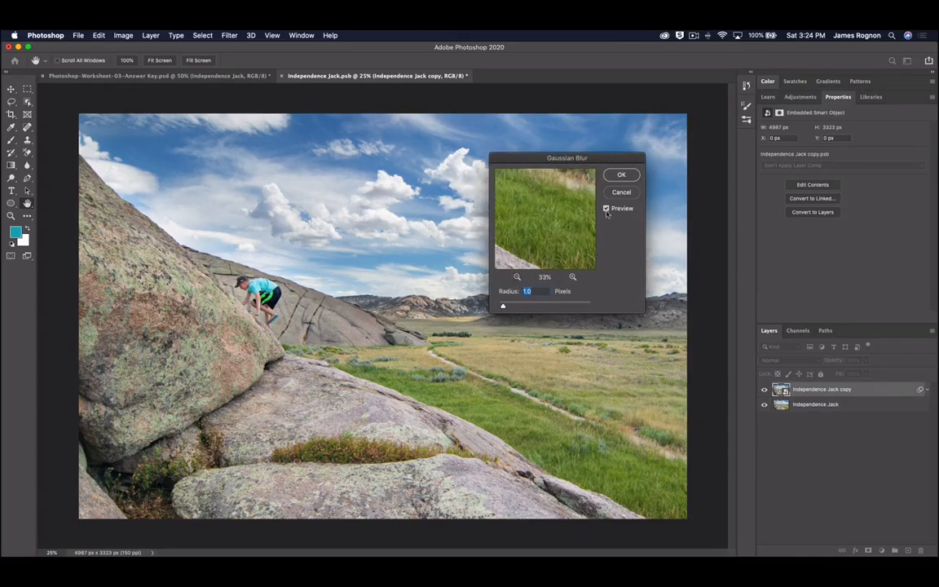
{"action": "left_click_drag", "start_coordinate": [504, 306], "coordinate": [519, 306]}
{"action": "left_click_drag", "start_coordinate": [528, 307], "coordinate": [571, 306]}
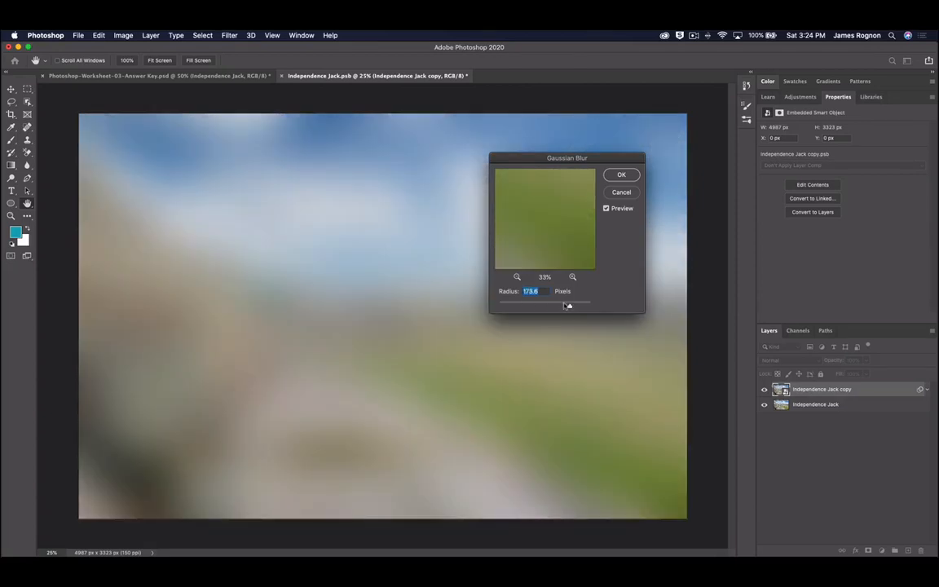
{"action": "left_click", "coordinate": [530, 305]}
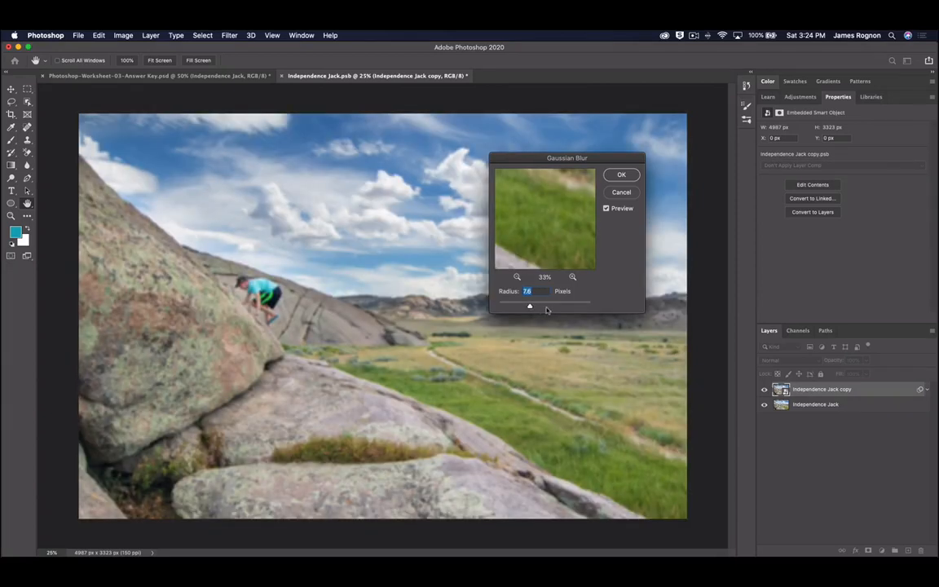
{"action": "left_click", "coordinate": [623, 193]}
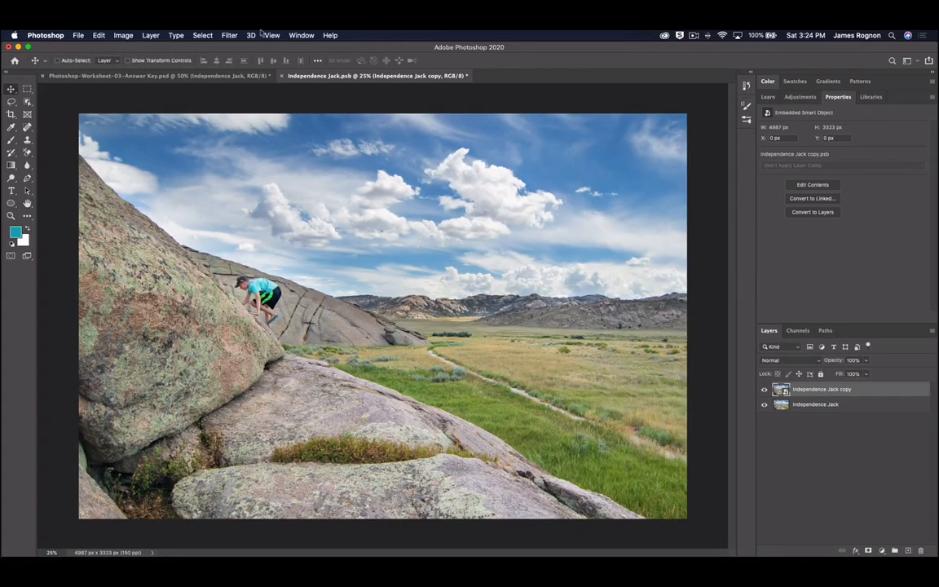
{"action": "left_click", "coordinate": [231, 35]}
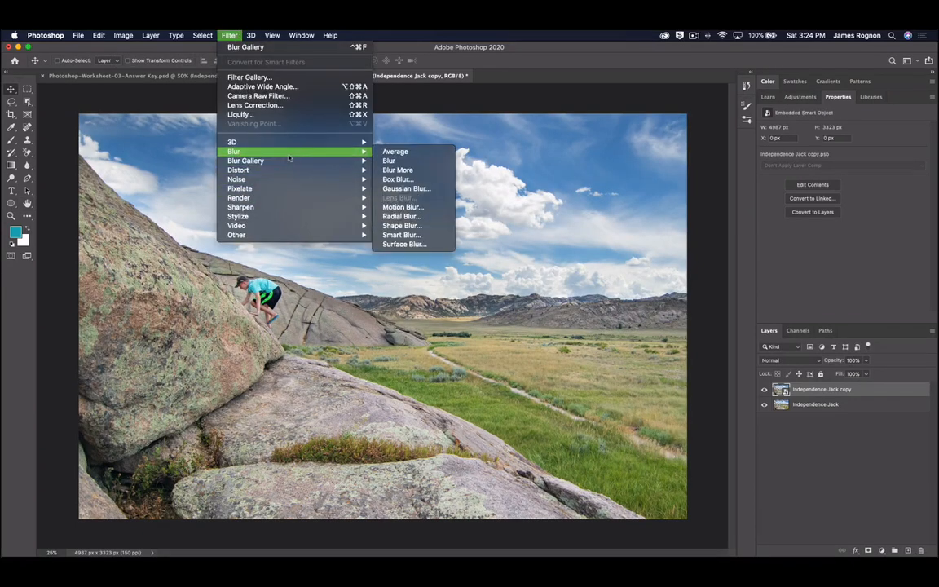
{"action": "left_click", "coordinate": [398, 179]}
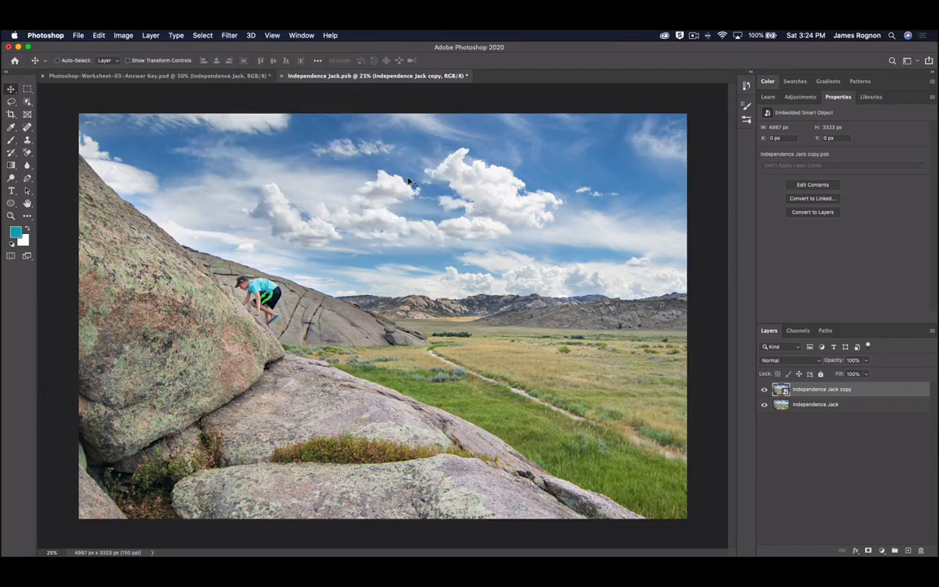
{"action": "left_click_drag", "start_coordinate": [443, 165], "coordinate": [510, 164]}
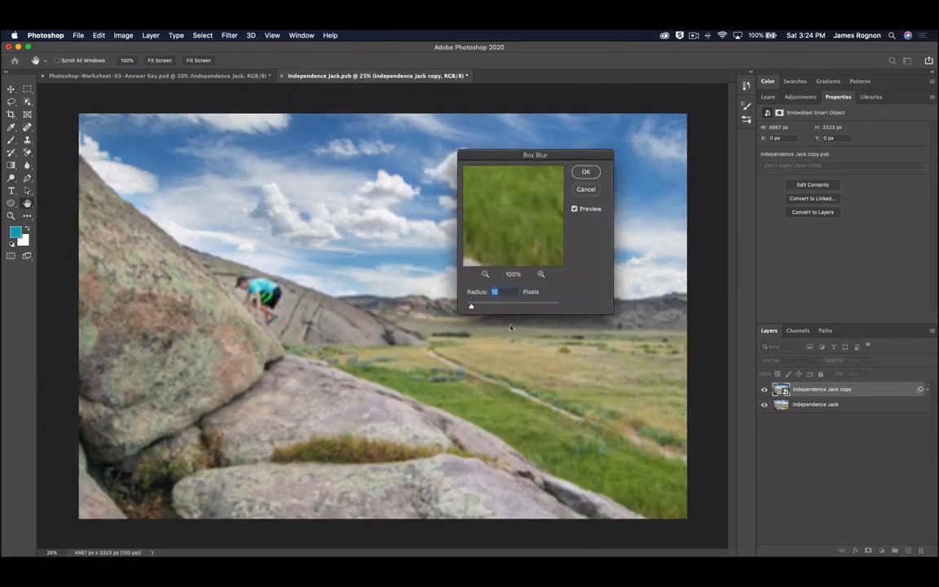
{"action": "left_click", "coordinate": [486, 306]}
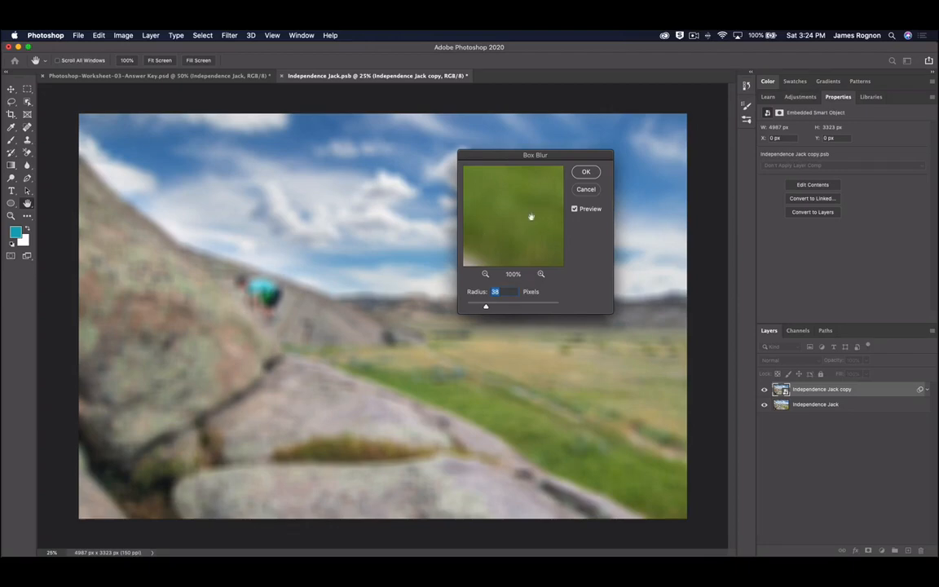
{"action": "left_click", "coordinate": [586, 189]}
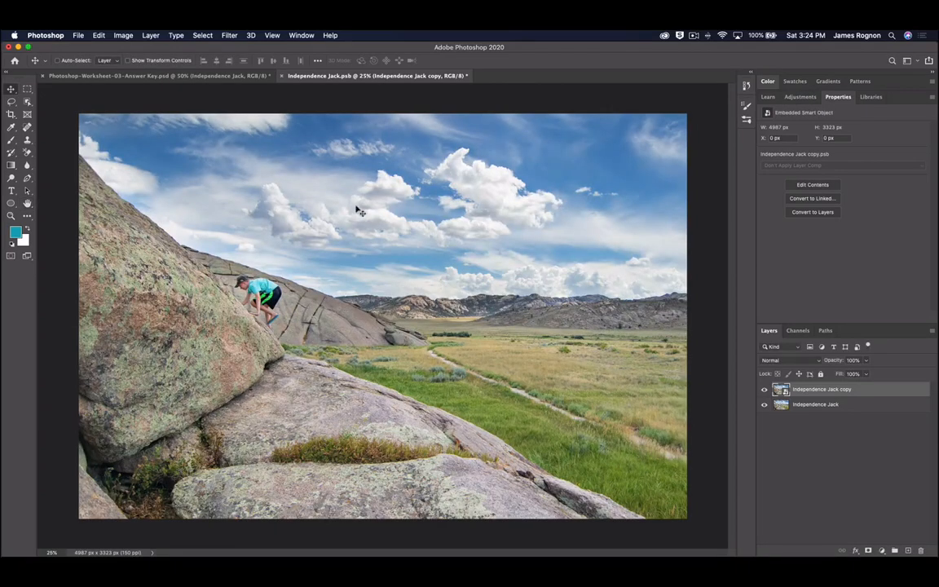
{"action": "left_click", "coordinate": [231, 35]}
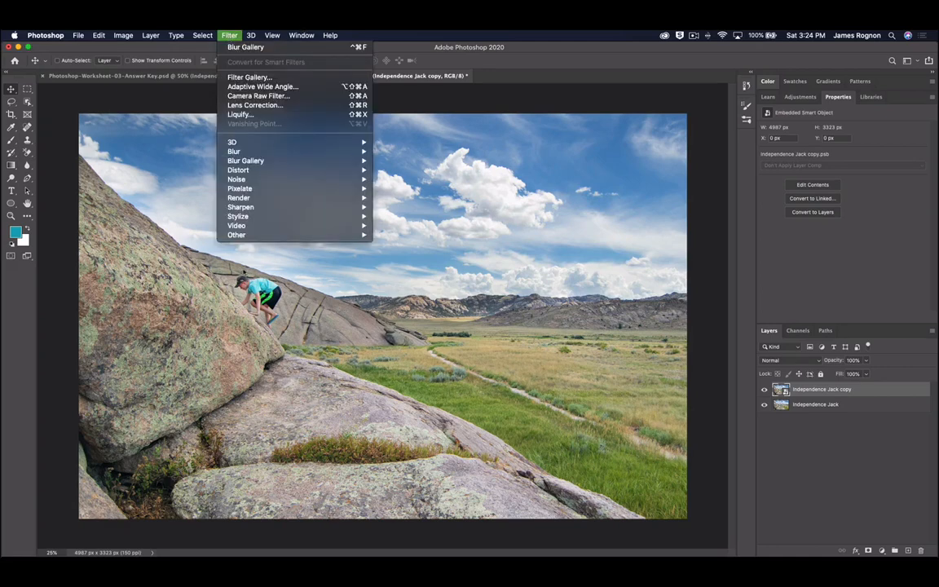
{"action": "mouse_move", "coordinate": [274, 170]}
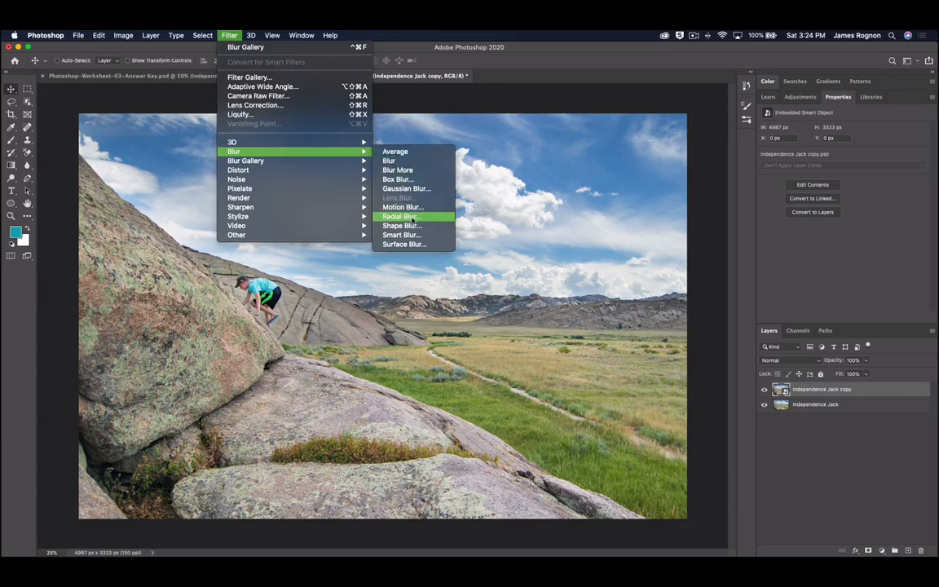
{"action": "left_click", "coordinate": [417, 217]}
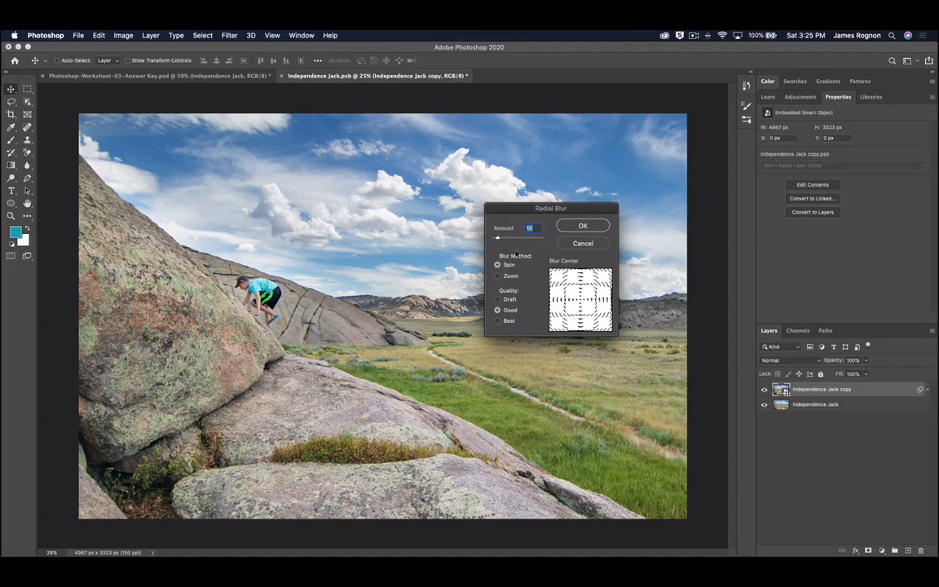
{"action": "left_click_drag", "start_coordinate": [503, 239], "coordinate": [511, 239]}
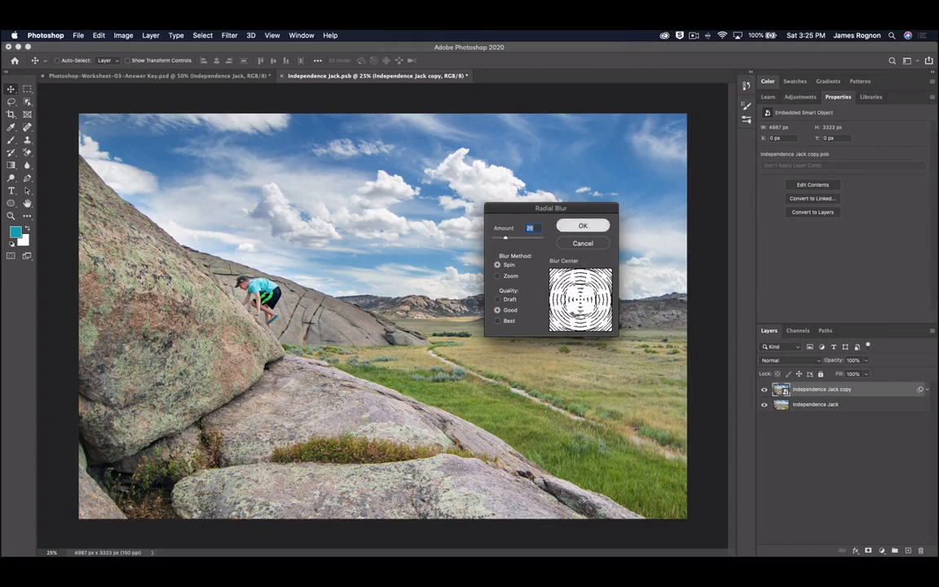
{"action": "key", "text": "Return"}
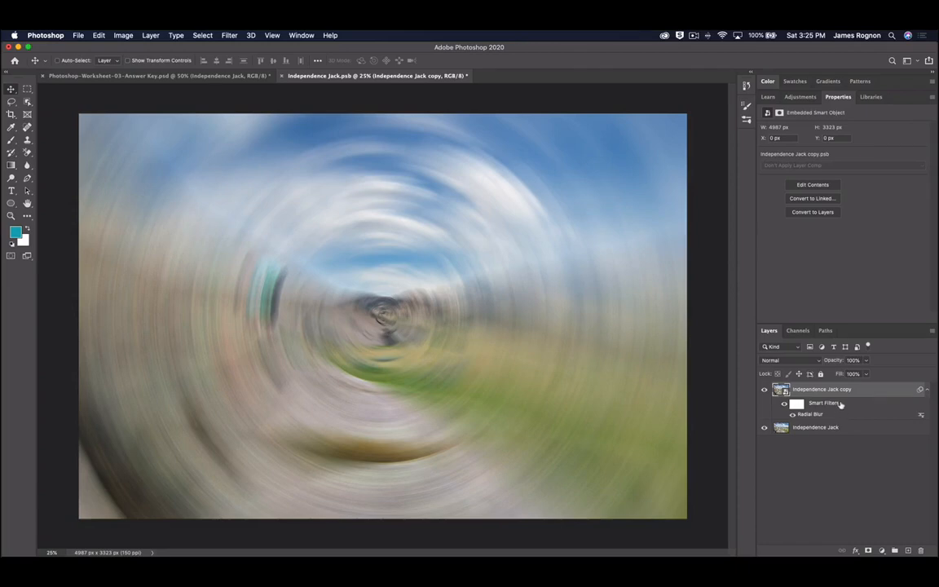
{"action": "key", "text": "super+z"}
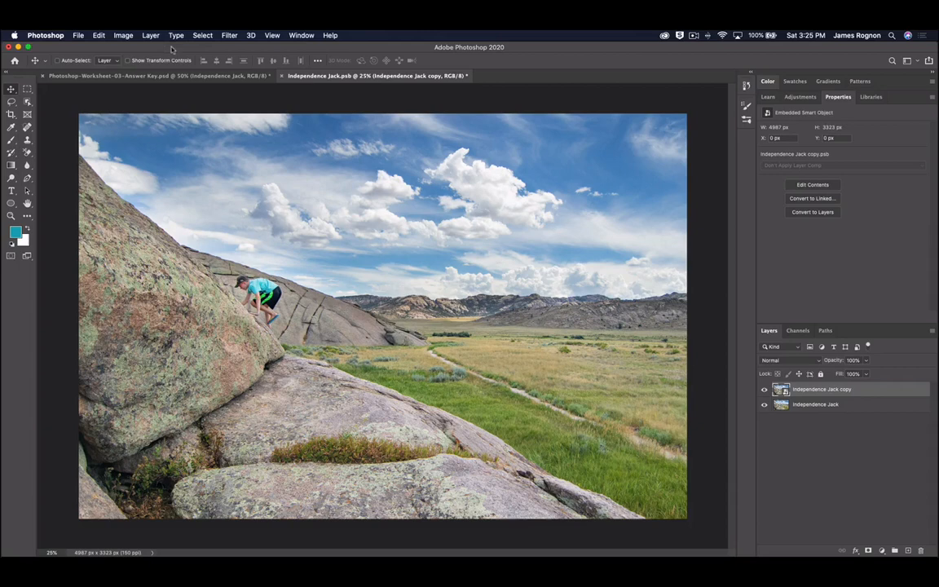
- Apply an 8-pixel Gaussian Blur smart filter to the photo copy and target its filter mask
{"action": "left_click", "coordinate": [229, 35]}
{"action": "mouse_move", "coordinate": [251, 163]}
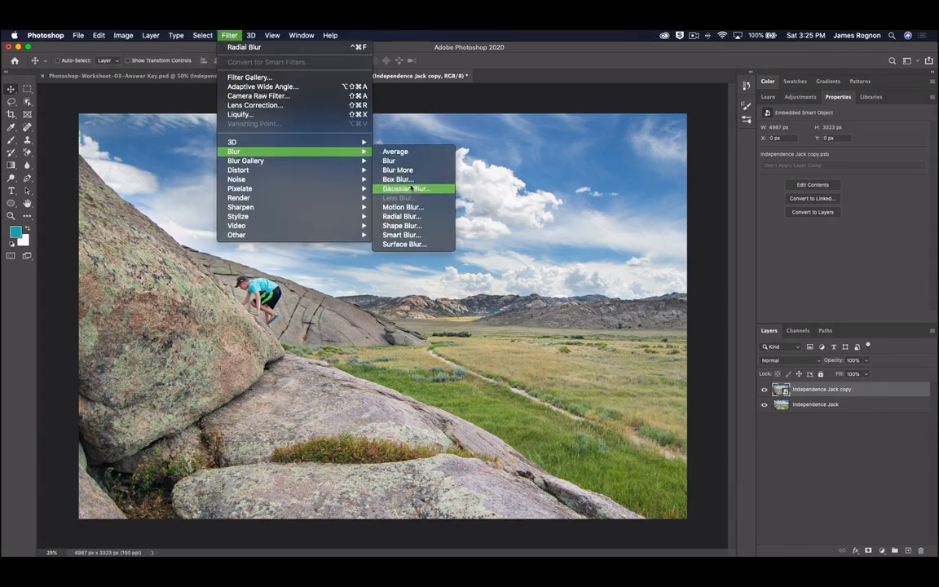
{"action": "left_click", "coordinate": [417, 189]}
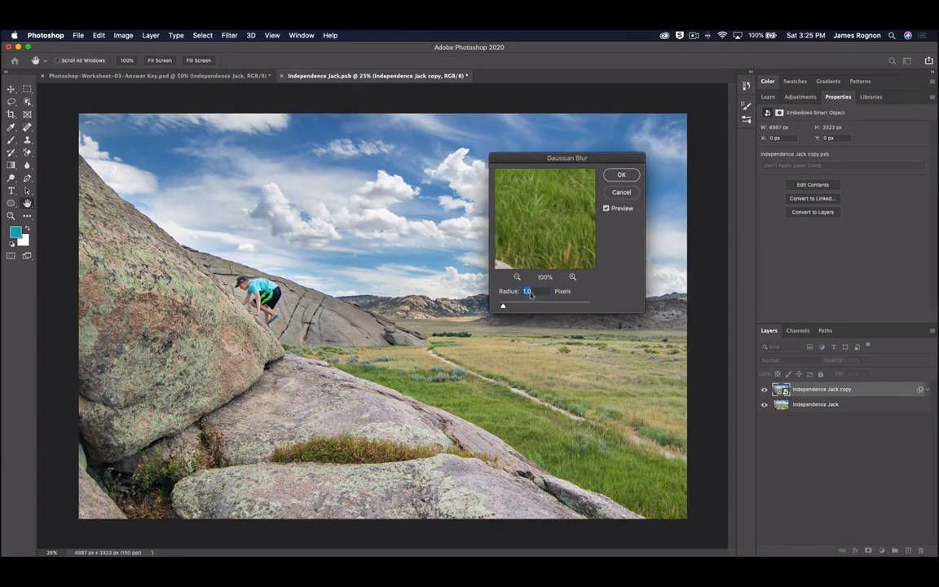
{"action": "left_click_drag", "start_coordinate": [536, 292], "coordinate": [516, 293]}
{"action": "type", "text": "8"}
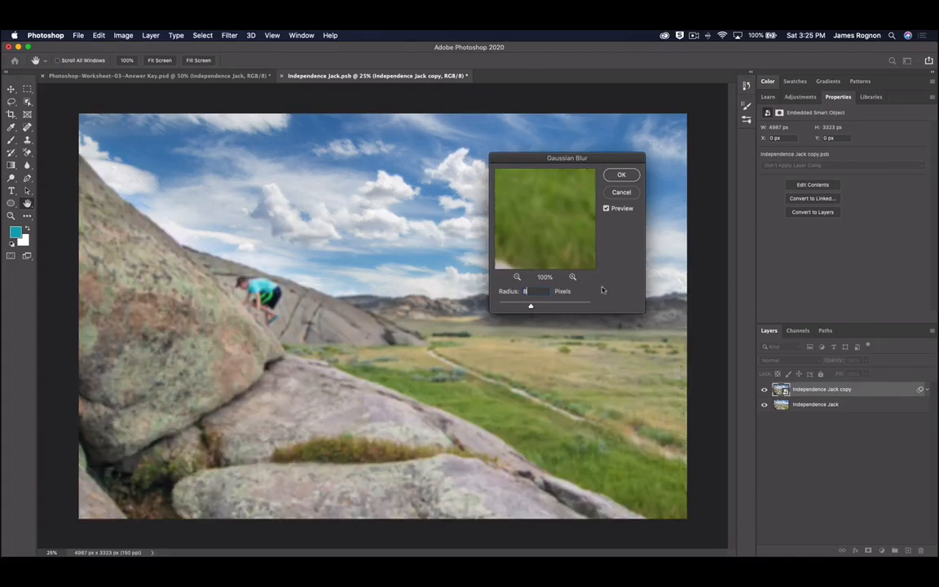
{"action": "left_click", "coordinate": [621, 175]}
{"action": "left_click", "coordinate": [799, 403]}
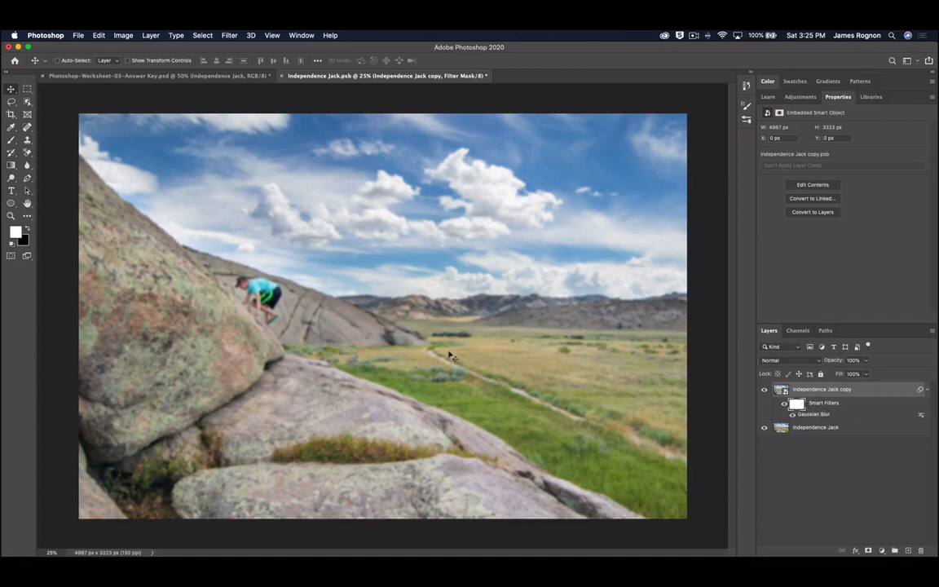
- Paint black with a ~500 px brush on the filter mask to unblur the foreground boulders
{"action": "key", "text": "b"}
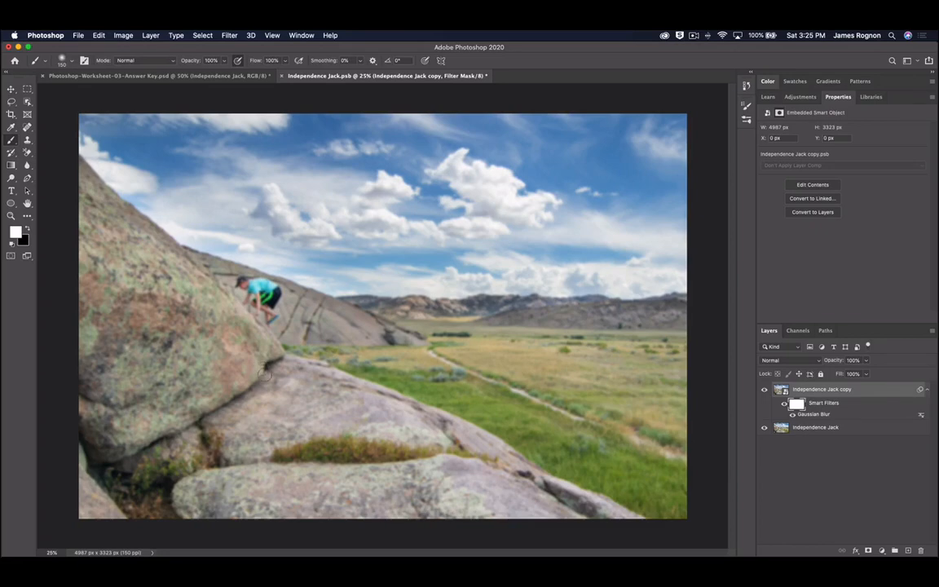
{"action": "key", "text": "bracketright"}
{"action": "key", "text": "bracketright"}
{"action": "key", "text": "bracketright"}
{"action": "key", "text": "bracketright"}
{"action": "key", "text": "bracketright"}
{"action": "key", "text": "x"}
{"action": "left_click_drag", "start_coordinate": [390, 409], "coordinate": [637, 557]}
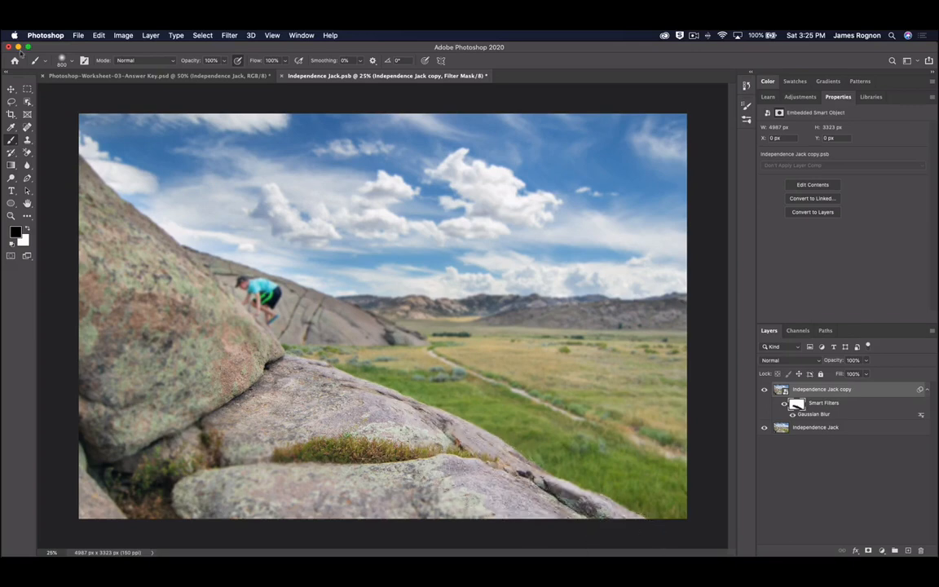
{"action": "left_click", "coordinate": [63, 60]}
{"action": "left_click", "coordinate": [67, 58]}
{"action": "mouse_move", "coordinate": [123, 269]}
{"action": "left_mouse_down"}
{"action": "mouse_move", "coordinate": [86, 180]}
{"action": "mouse_move", "coordinate": [128, 255]}
{"action": "mouse_move", "coordinate": [160, 270]}
{"action": "mouse_move", "coordinate": [192, 311]}
{"action": "mouse_move", "coordinate": [194, 298]}
{"action": "mouse_move", "coordinate": [245, 366]}
{"action": "mouse_move", "coordinate": [123, 408]}
{"action": "mouse_move", "coordinate": [82, 457]}
{"action": "mouse_move", "coordinate": [204, 452]}
{"action": "mouse_move", "coordinate": [233, 465]}
{"action": "mouse_move", "coordinate": [147, 440]}
{"action": "mouse_move", "coordinate": [457, 448]}
{"action": "mouse_move", "coordinate": [580, 530]}
{"action": "left_mouse_up"}
- Switch the colour back to white and zoom to 200% on the blurred climber
{"action": "key", "text": "x"}
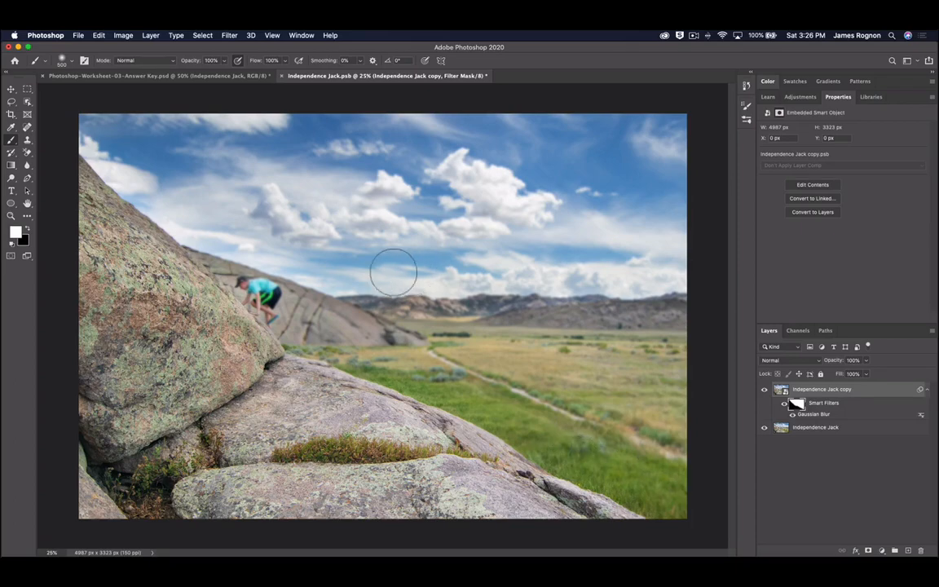
{"action": "key", "text": "super+equal"}
{"action": "key", "text": "super+equal"}
{"action": "key", "text": "super+equal"}
{"action": "left_click_drag", "start_coordinate": [162, 315], "coordinate": [326, 313]}
{"action": "key", "text": "super+equal"}
{"action": "key", "text": "super+equal"}
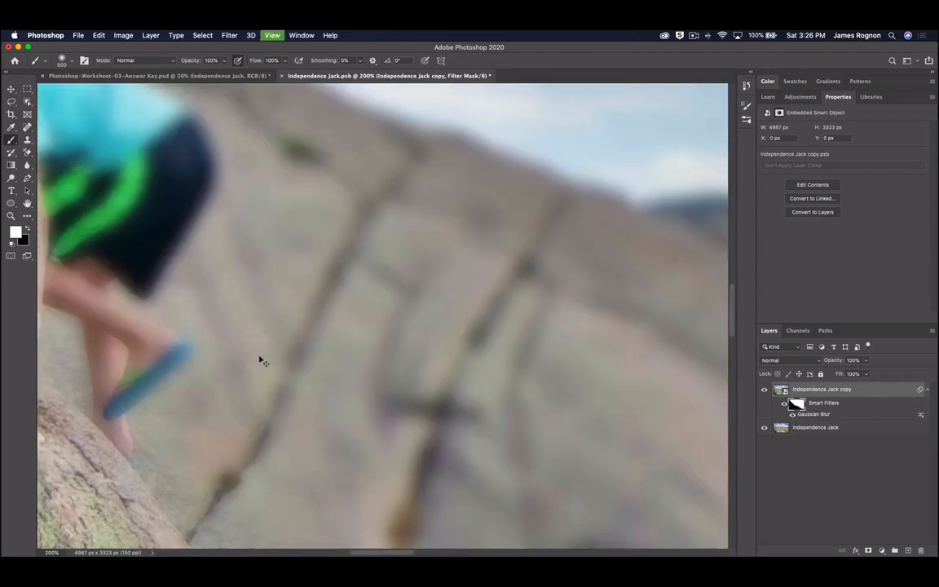
- With a ~120 px black brush, unblur the climber's arm, cap and shorts, then zoom out
{"action": "left_click_drag", "start_coordinate": [200, 322], "coordinate": [448, 305]}
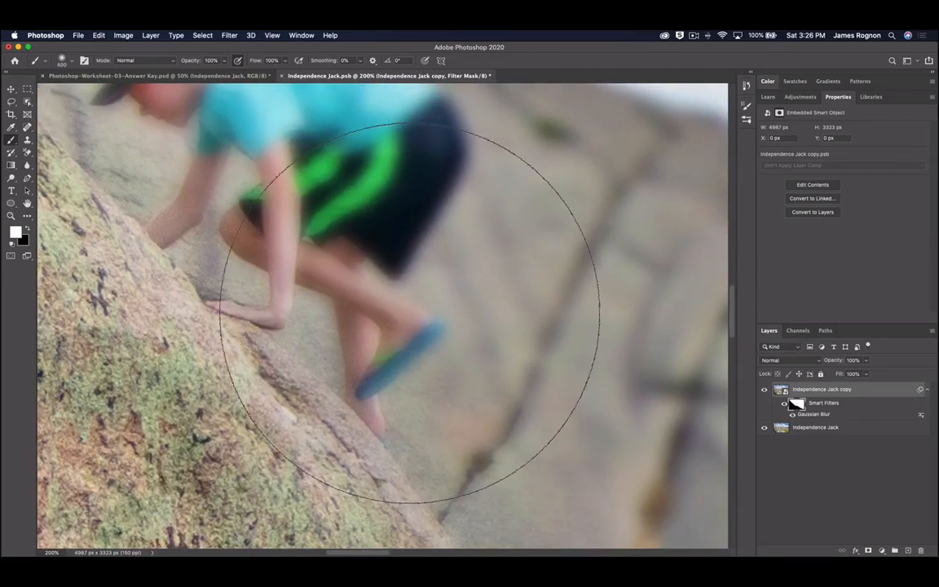
{"action": "key", "text": "bracketleft"}
{"action": "key", "text": "bracketleft"}
{"action": "key", "text": "bracketleft"}
{"action": "key", "text": "bracketleft"}
{"action": "key", "text": "bracketleft"}
{"action": "key", "text": "bracketleft"}
{"action": "key", "text": "bracketleft"}
{"action": "key", "text": "bracketleft"}
{"action": "key", "text": "bracketleft"}
{"action": "key", "text": "bracketleft"}
{"action": "key", "text": "bracketleft"}
{"action": "key", "text": "bracketleft"}
{"action": "key", "text": "bracketleft"}
{"action": "key", "text": "bracketleft"}
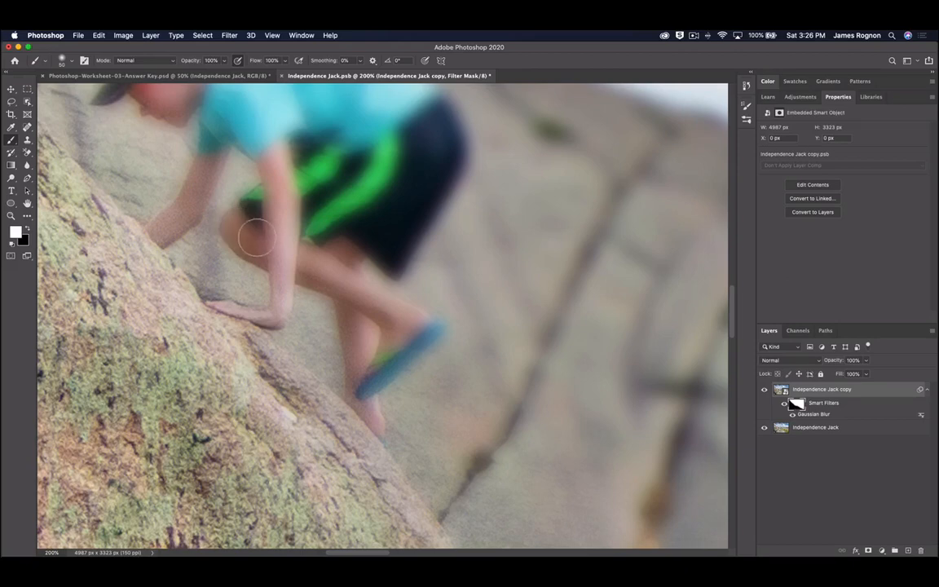
{"action": "key", "text": "x"}
{"action": "mouse_move", "coordinate": [242, 222]}
{"action": "left_mouse_down"}
{"action": "mouse_move", "coordinate": [414, 335]}
{"action": "mouse_move", "coordinate": [377, 377]}
{"action": "mouse_move", "coordinate": [357, 349]}
{"action": "mouse_move", "coordinate": [353, 310]}
{"action": "mouse_move", "coordinate": [369, 393]}
{"action": "mouse_move", "coordinate": [299, 333]}
{"action": "mouse_move", "coordinate": [239, 313]}
{"action": "mouse_move", "coordinate": [217, 319]}
{"action": "mouse_move", "coordinate": [267, 320]}
{"action": "mouse_move", "coordinate": [284, 263]}
{"action": "mouse_move", "coordinate": [264, 104]}
{"action": "mouse_move", "coordinate": [305, 221]}
{"action": "mouse_move", "coordinate": [356, 181]}
{"action": "mouse_move", "coordinate": [393, 261]}
{"action": "mouse_move", "coordinate": [399, 230]}
{"action": "mouse_move", "coordinate": [441, 159]}
{"action": "mouse_move", "coordinate": [401, 142]}
{"action": "mouse_move", "coordinate": [425, 222]}
{"action": "mouse_move", "coordinate": [492, 246]}
{"action": "mouse_move", "coordinate": [382, 166]}
{"action": "mouse_move", "coordinate": [456, 216]}
{"action": "mouse_move", "coordinate": [321, 170]}
{"action": "mouse_move", "coordinate": [243, 172]}
{"action": "mouse_move", "coordinate": [231, 162]}
{"action": "mouse_move", "coordinate": [189, 183]}
{"action": "mouse_move", "coordinate": [193, 201]}
{"action": "mouse_move", "coordinate": [226, 218]}
{"action": "mouse_move", "coordinate": [181, 193]}
{"action": "mouse_move", "coordinate": [204, 218]}
{"action": "mouse_move", "coordinate": [261, 214]}
{"action": "mouse_move", "coordinate": [239, 288]}
{"action": "mouse_move", "coordinate": [186, 316]}
{"action": "left_mouse_up"}
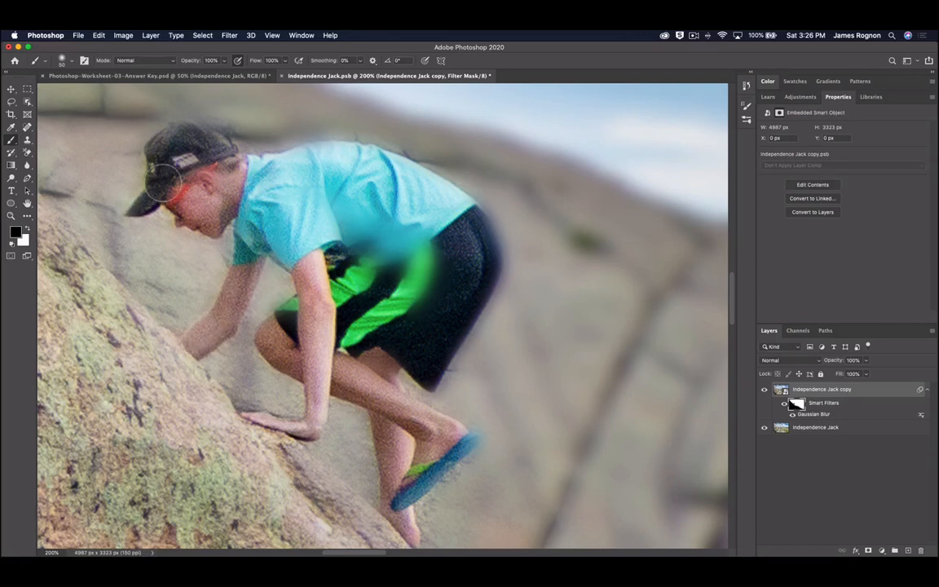
{"action": "mouse_move", "coordinate": [163, 183]}
{"action": "left_mouse_down"}
{"action": "mouse_move", "coordinate": [173, 130]}
{"action": "mouse_move", "coordinate": [194, 127]}
{"action": "mouse_move", "coordinate": [204, 140]}
{"action": "left_mouse_up"}
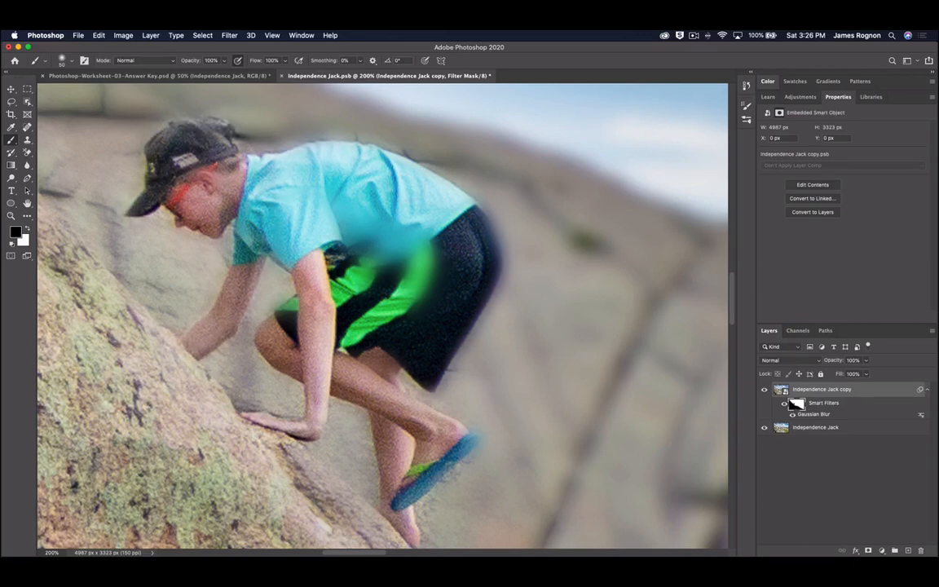
{"action": "mouse_move", "coordinate": [391, 224]}
{"action": "left_mouse_down"}
{"action": "mouse_move", "coordinate": [359, 216]}
{"action": "mouse_move", "coordinate": [310, 236]}
{"action": "mouse_move", "coordinate": [384, 261]}
{"action": "mouse_move", "coordinate": [380, 298]}
{"action": "mouse_move", "coordinate": [270, 301]}
{"action": "mouse_move", "coordinate": [263, 286]}
{"action": "mouse_move", "coordinate": [294, 267]}
{"action": "left_mouse_up"}
{"action": "key", "text": "super+0"}
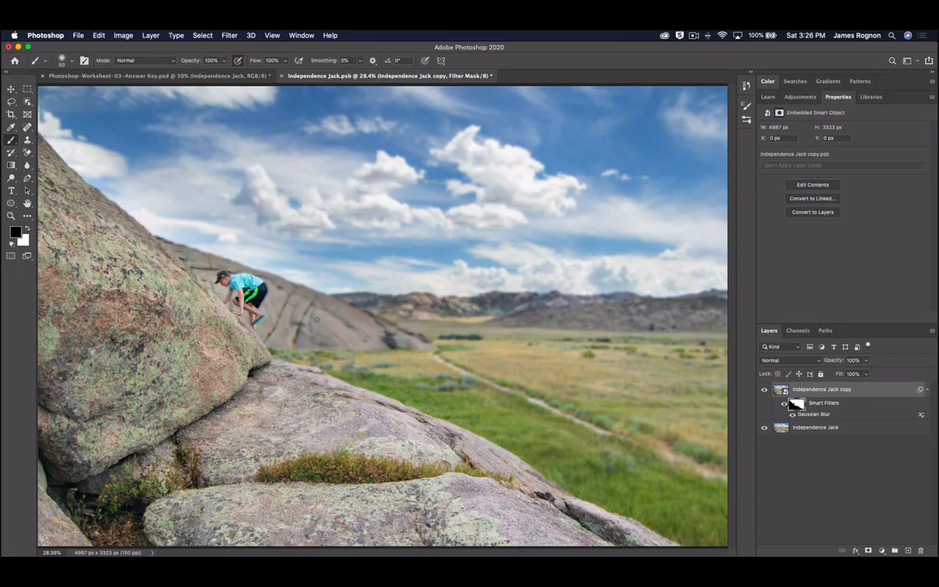
- Duplicate the original Independence Jack layer and move copy 2 to the top of the stack
{"action": "left_click", "coordinate": [834, 426]}
{"action": "key", "text": "super+j"}
{"action": "left_click_drag", "start_coordinate": [833, 427], "coordinate": [825, 389]}
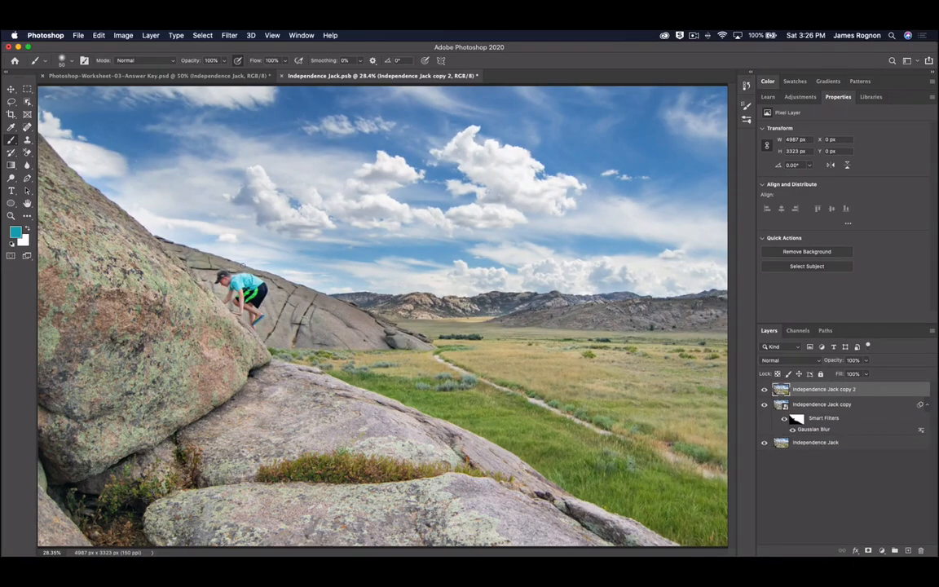
- Select the climber on copy 2 with the Object Selection Tool
{"action": "key", "text": "super+plus"}
{"action": "key", "text": "super+plus"}
{"action": "key", "text": "super+plus"}
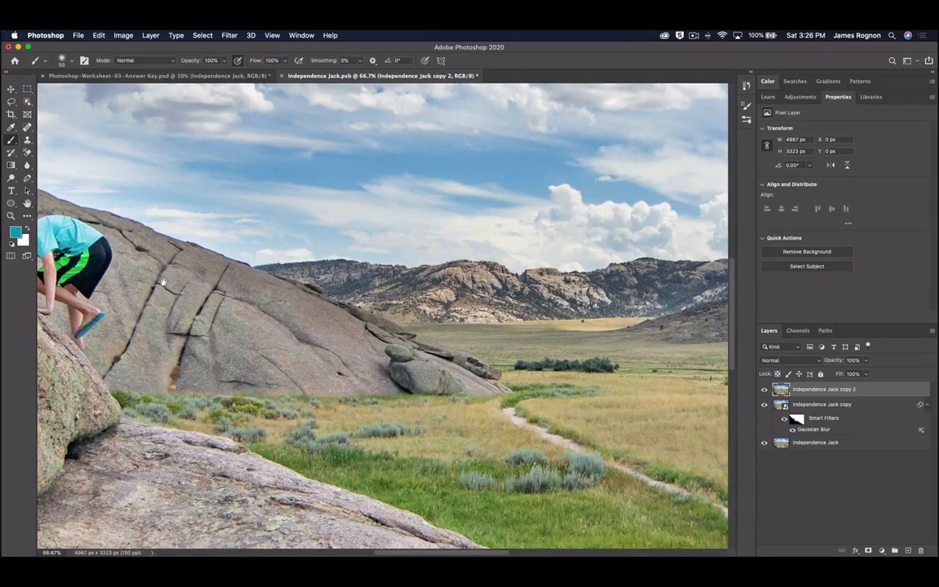
{"action": "left_click_drag", "start_coordinate": [170, 273], "coordinate": [438, 310]}
{"action": "right_click", "coordinate": [27, 101]}
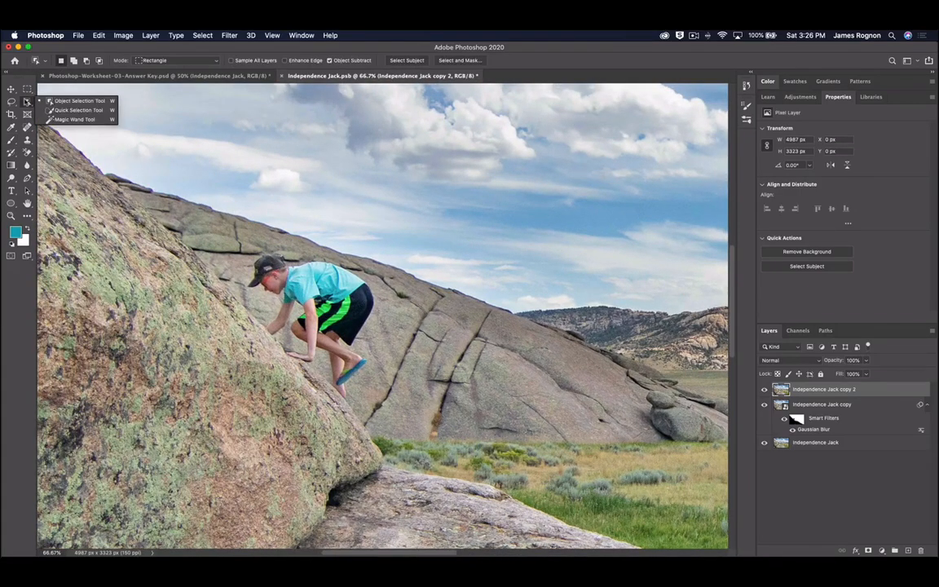
{"action": "left_click", "coordinate": [65, 91]}
{"action": "left_click_drag", "start_coordinate": [236, 236], "coordinate": [380, 401]}
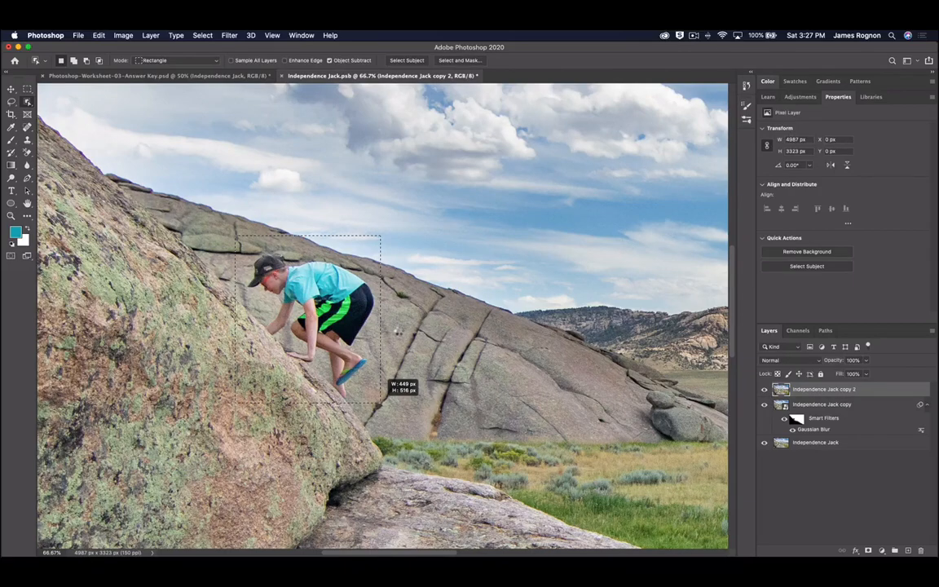
{"action": "left_click_drag", "start_coordinate": [379, 403], "coordinate": [380, 404]}
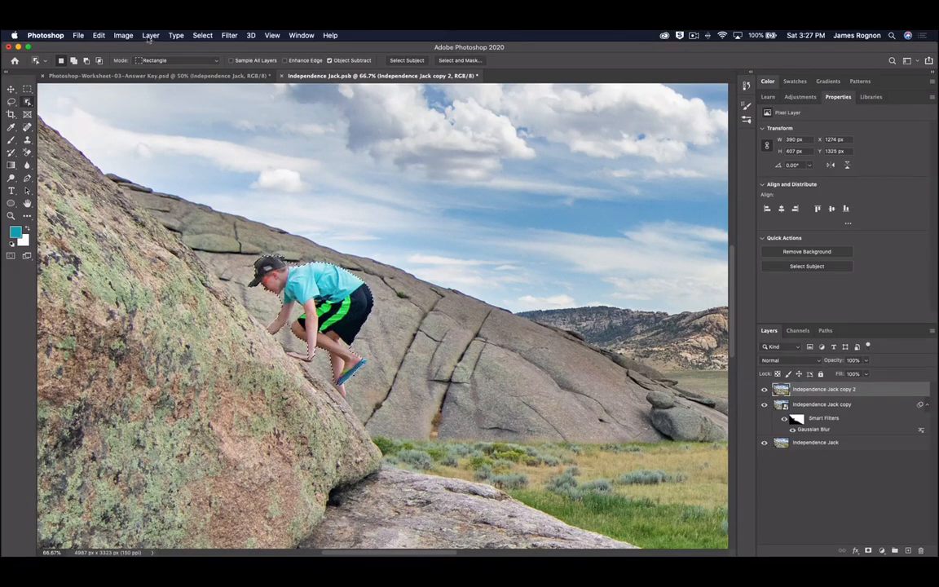
- Start Content-Aware Fill on the climber and exclude the surrounding rock faces from sampling
{"action": "left_click", "coordinate": [96, 37]}
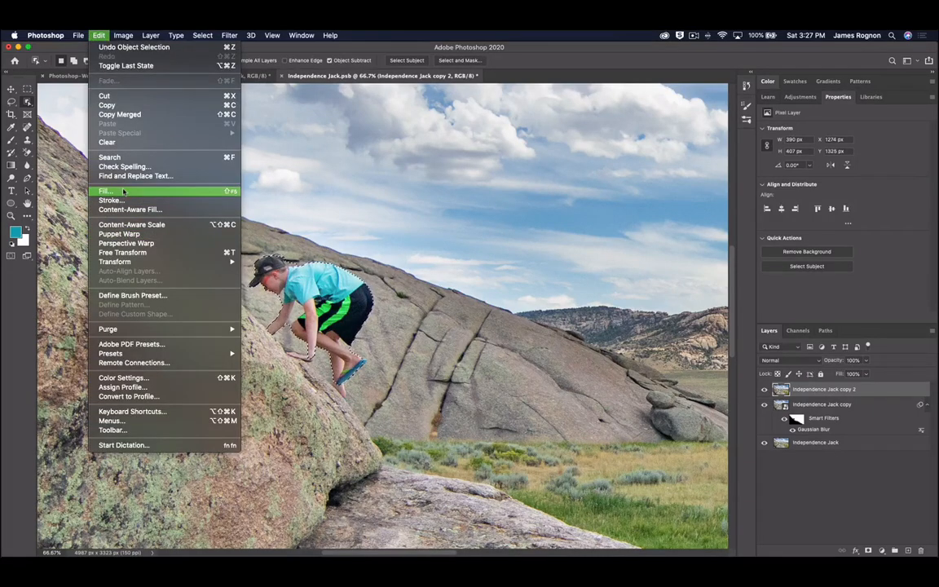
{"action": "left_click", "coordinate": [123, 210]}
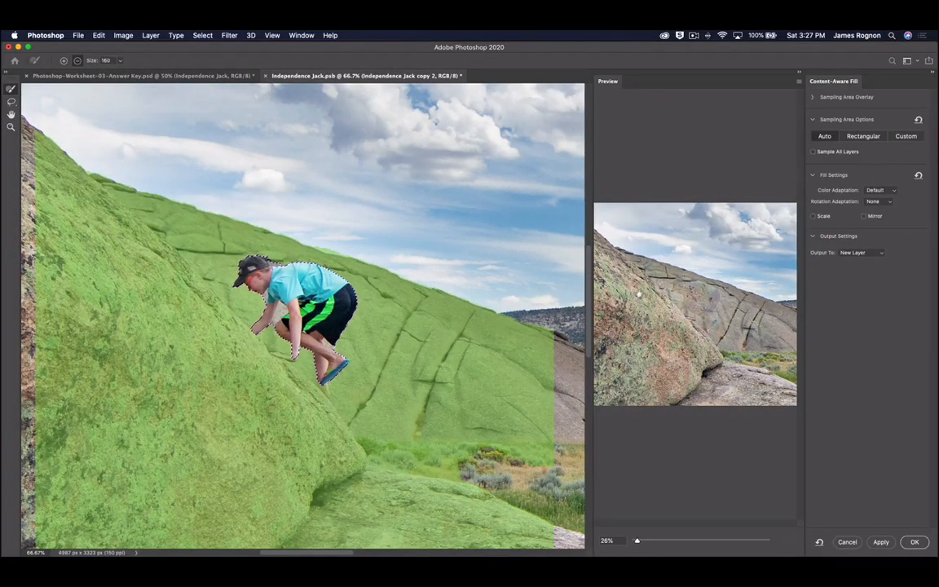
{"action": "key", "text": "super+minus"}
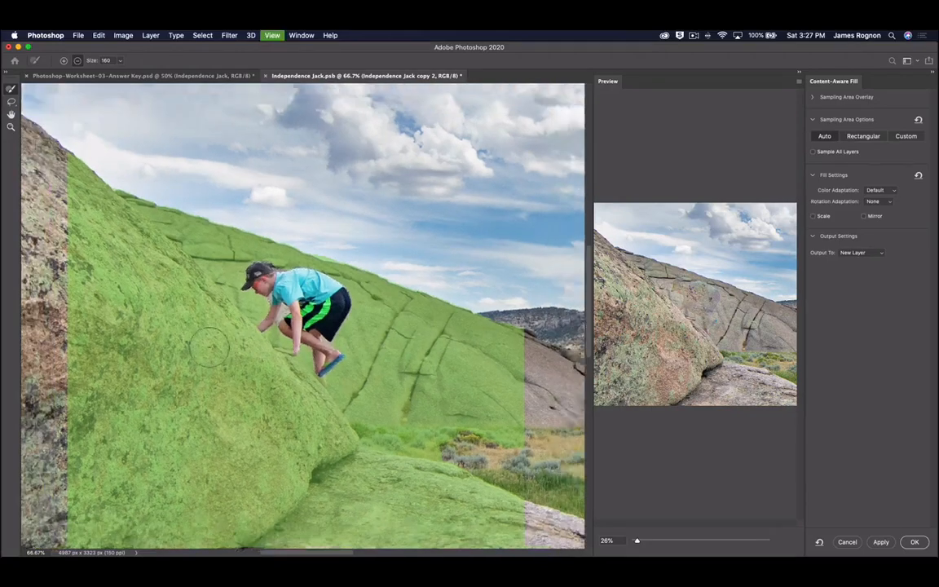
{"action": "key", "text": "super+minus"}
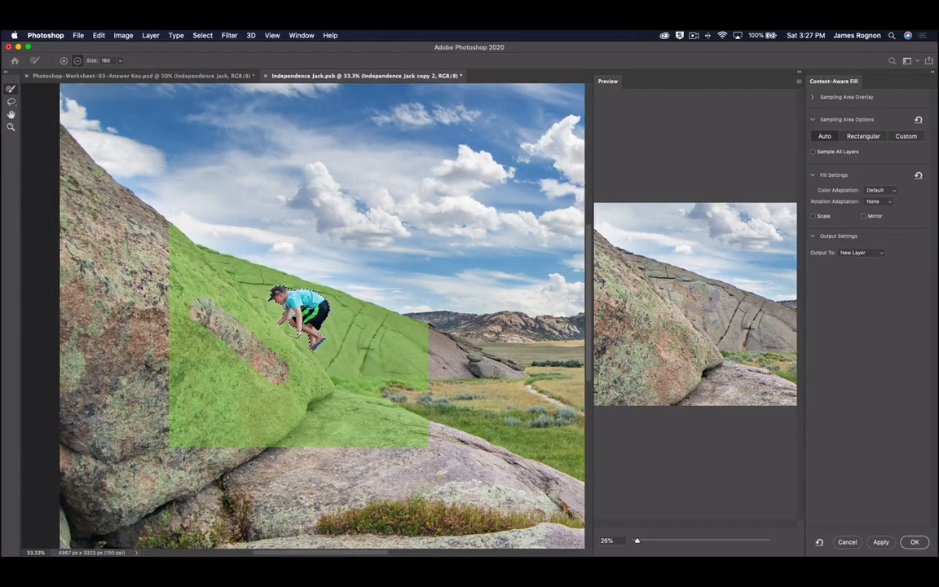
{"action": "mouse_move", "coordinate": [155, 217]}
{"action": "left_mouse_down"}
{"action": "mouse_move", "coordinate": [314, 395]}
{"action": "mouse_move", "coordinate": [155, 285]}
{"action": "mouse_move", "coordinate": [189, 389]}
{"action": "mouse_move", "coordinate": [167, 367]}
{"action": "mouse_move", "coordinate": [194, 359]}
{"action": "mouse_move", "coordinate": [269, 379]}
{"action": "mouse_move", "coordinate": [228, 385]}
{"action": "left_mouse_up"}
{"action": "mouse_move", "coordinate": [350, 440]}
{"action": "left_mouse_down"}
{"action": "mouse_move", "coordinate": [441, 447]}
{"action": "mouse_move", "coordinate": [367, 429]}
{"action": "mouse_move", "coordinate": [365, 400]}
{"action": "mouse_move", "coordinate": [432, 395]}
{"action": "left_mouse_up"}
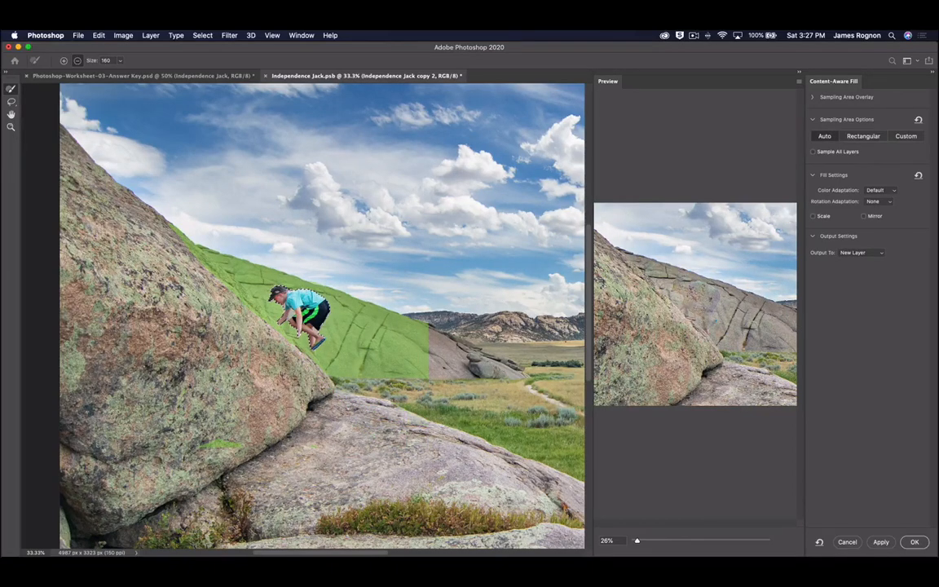
{"action": "scroll", "coordinate": [708, 290], "scroll_direction": "up", "scroll_amount": 5}
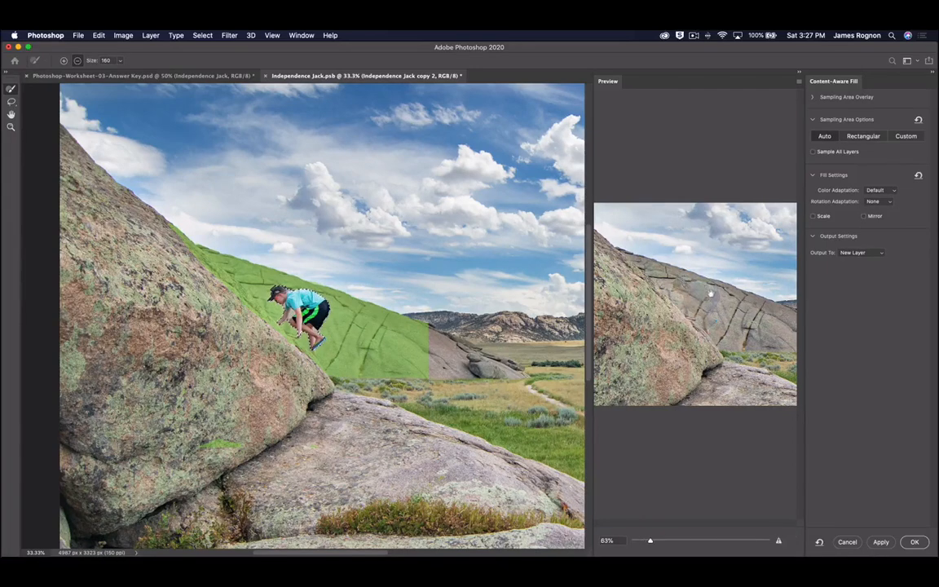
{"action": "scroll", "coordinate": [702, 305], "scroll_direction": "down", "scroll_amount": 5}
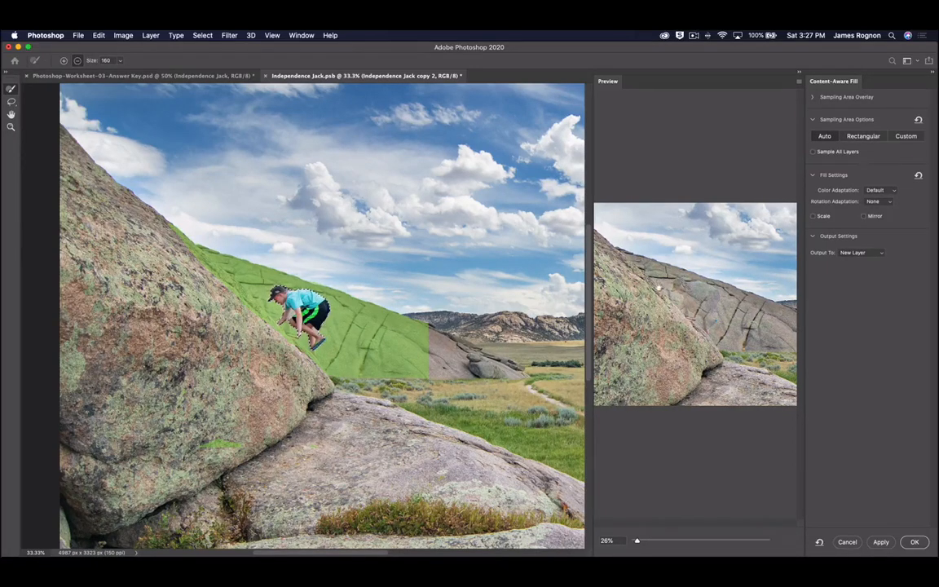
{"action": "left_click_drag", "start_coordinate": [243, 312], "coordinate": [140, 209]}
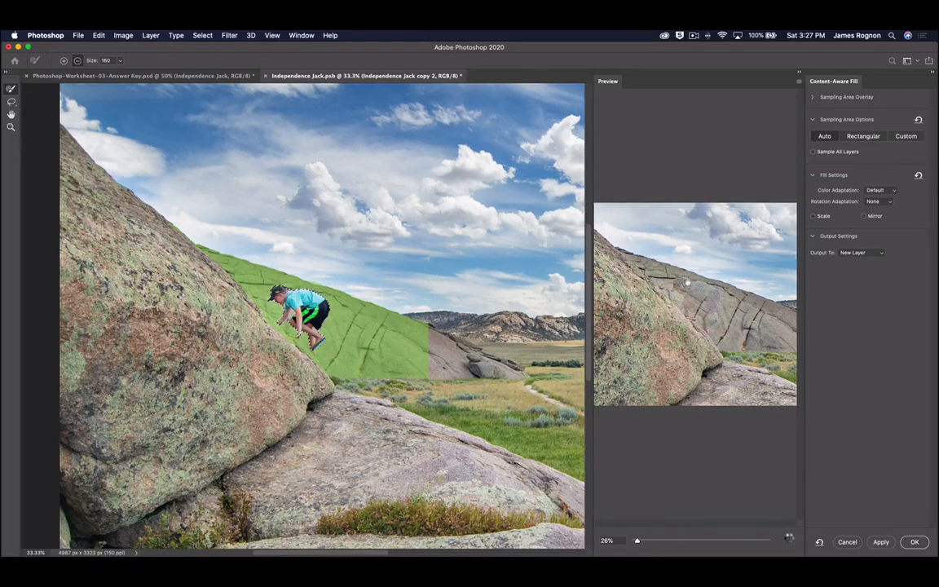
{"action": "scroll", "coordinate": [711, 309], "scroll_direction": "up", "scroll_amount": 5}
{"action": "scroll", "coordinate": [715, 305], "scroll_direction": "down", "scroll_amount": 5}
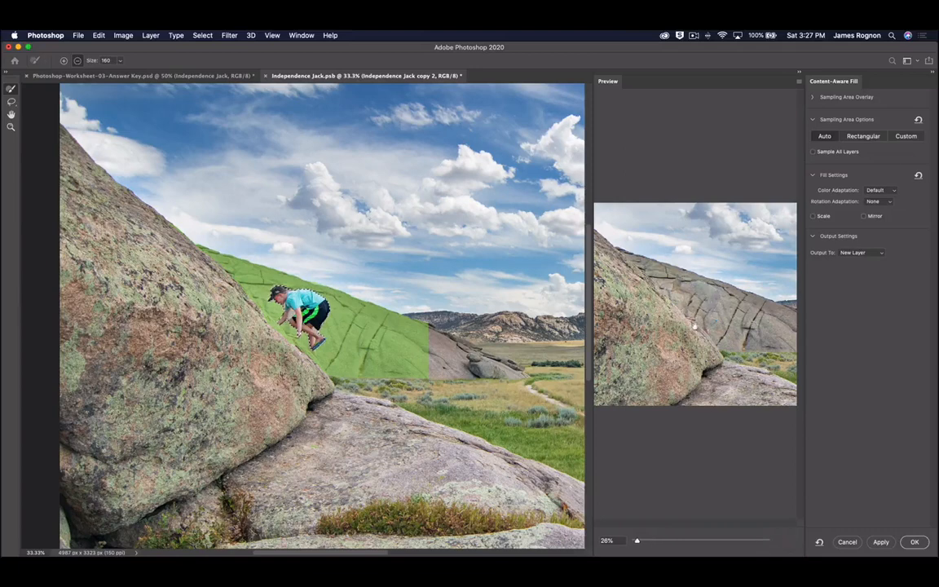
- Set the fill output to Current Layer and apply it
{"action": "left_click", "coordinate": [858, 252]}
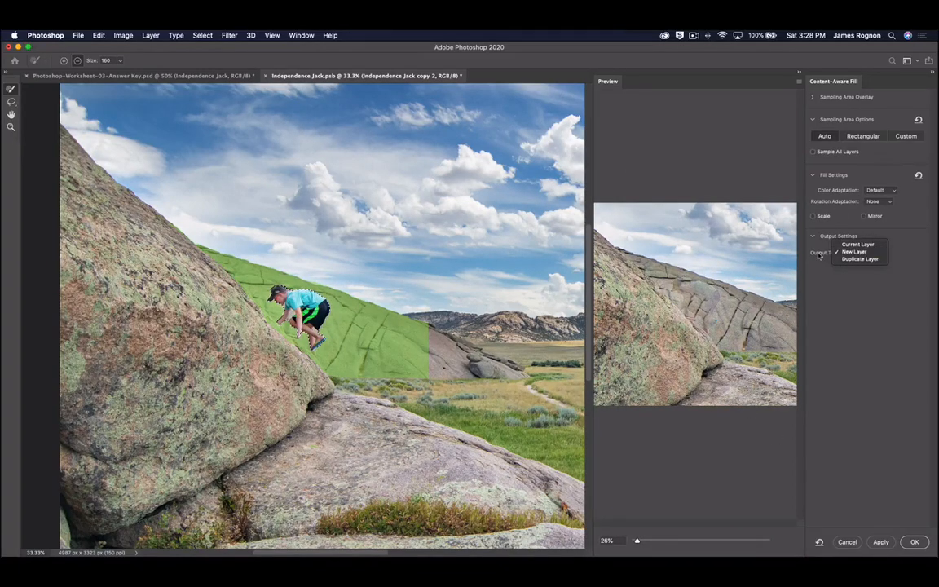
{"action": "left_click", "coordinate": [856, 245]}
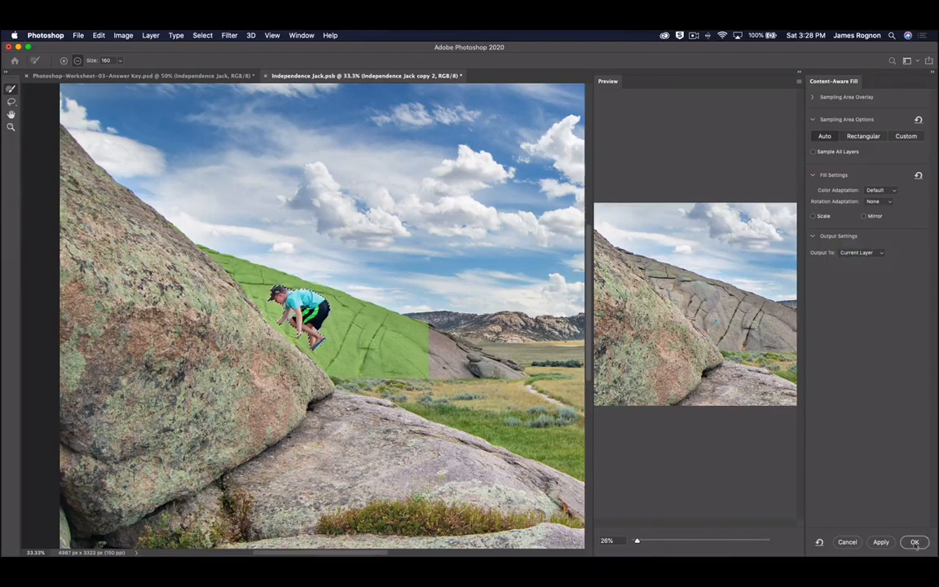
{"action": "left_click", "coordinate": [915, 543]}
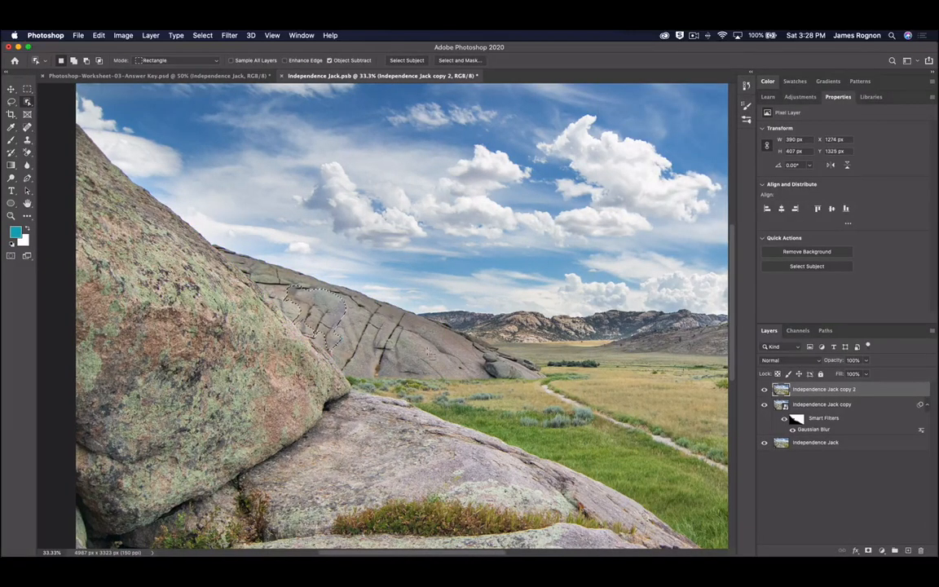
- Deselect, reapply Gaussian Blur to copy 2, and load the smart filter mask as a selection
{"action": "key", "text": "super+d"}
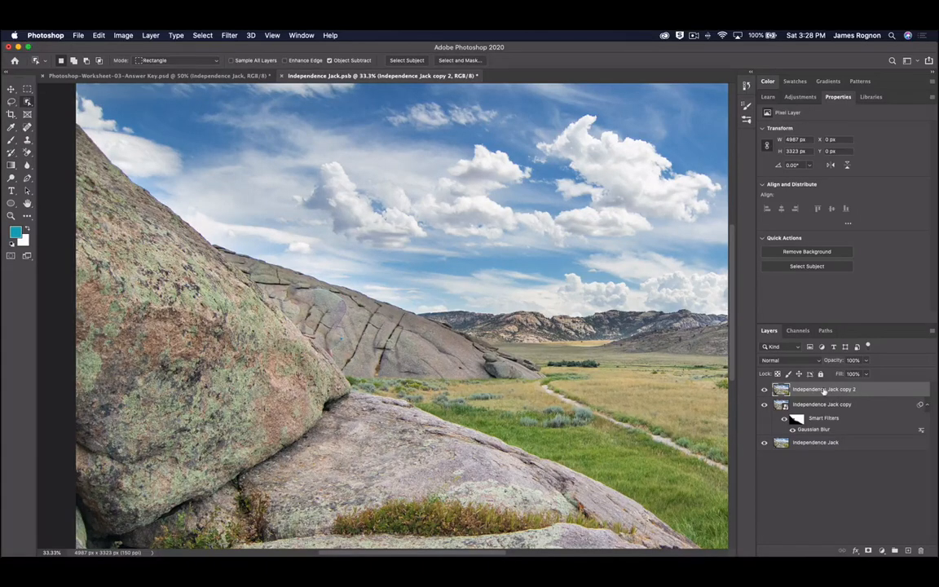
{"action": "left_click", "coordinate": [229, 35]}
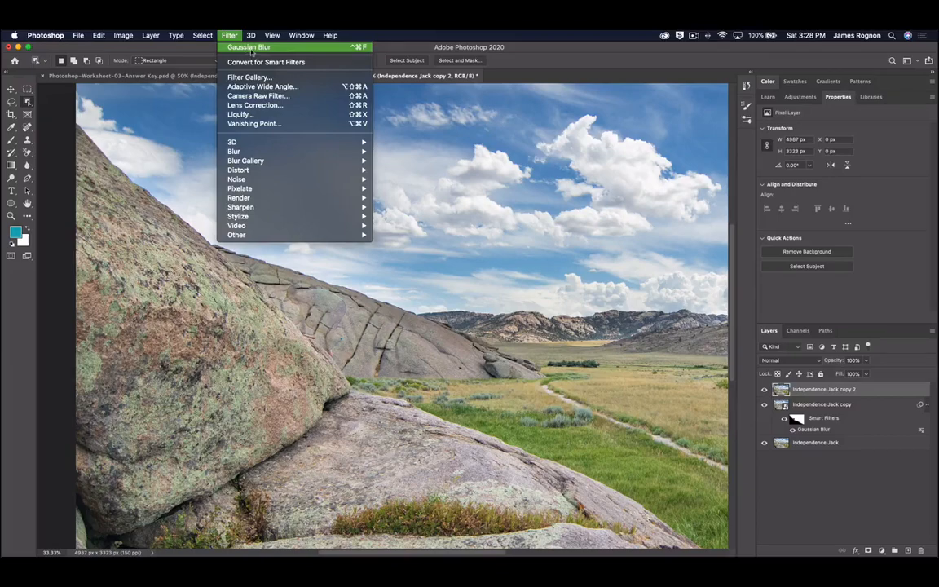
{"action": "left_click", "coordinate": [250, 47]}
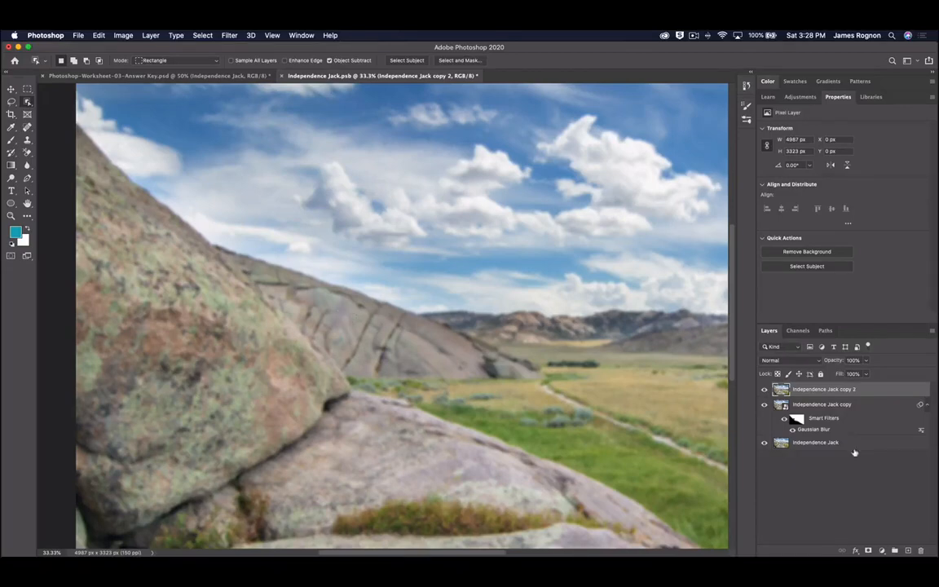
{"action": "left_click", "coordinate": [798, 419], "text": "super"}
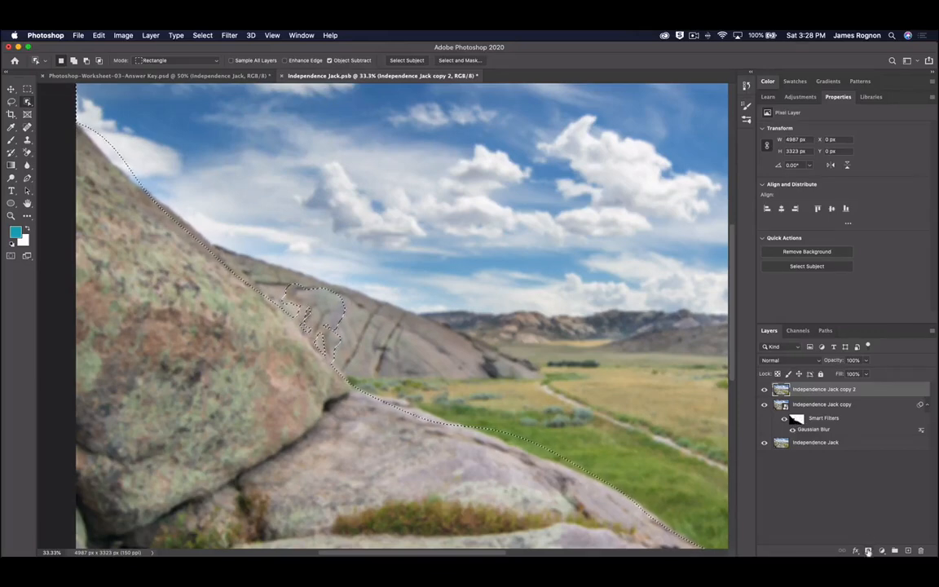
- Add a layer mask to copy 2 from the selection and hide the original Independence Jack layer
{"action": "left_click", "coordinate": [868, 552]}
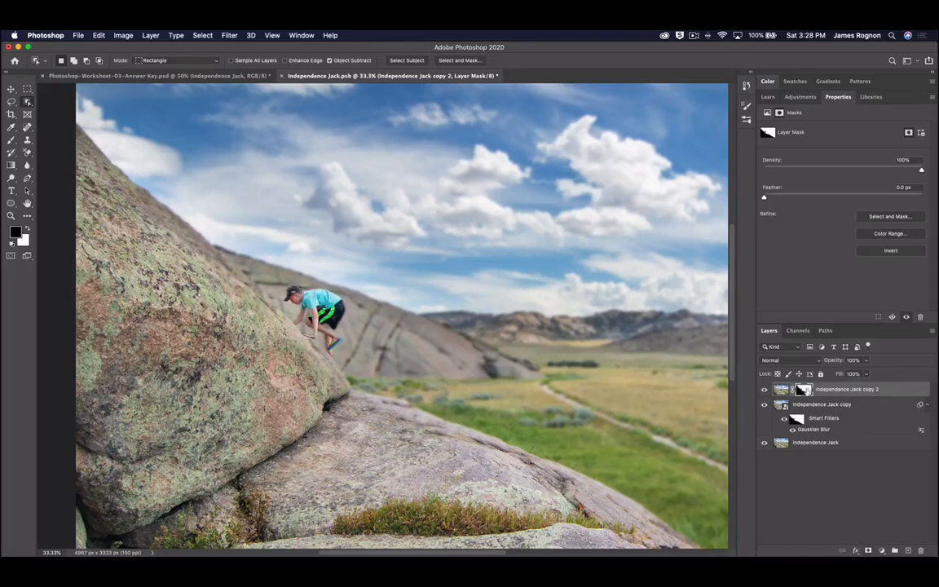
{"action": "key", "text": "b"}
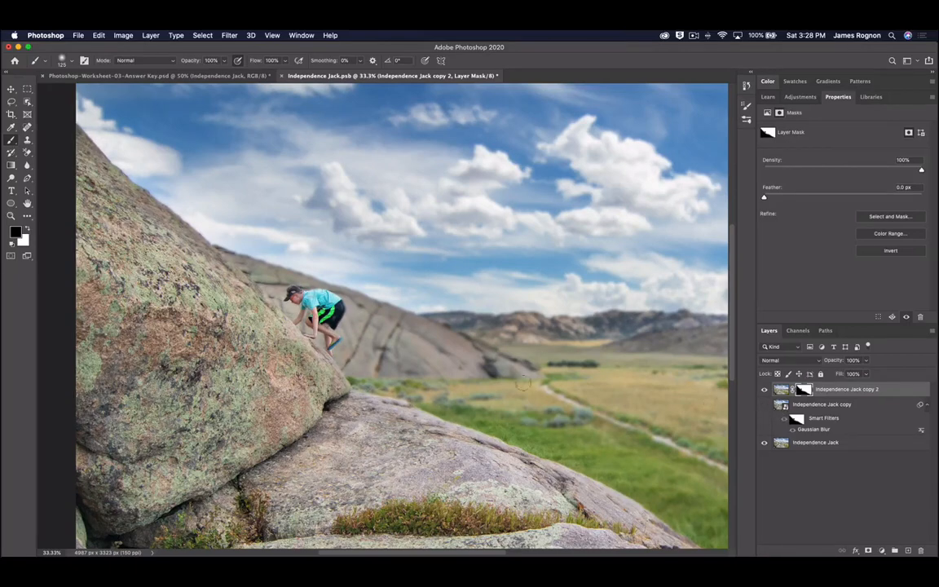
{"action": "left_click", "coordinate": [764, 443]}
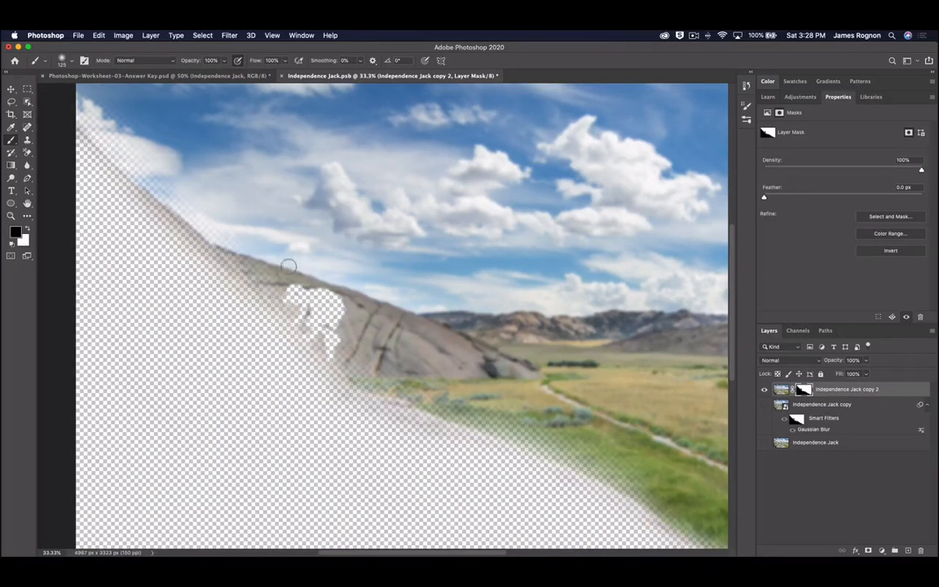
- Touch up copy 2's mask around the rock edge, top-left sky and lower grass, then show the copy layer
{"action": "mouse_move", "coordinate": [300, 285]}
{"action": "left_mouse_down"}
{"action": "mouse_move", "coordinate": [342, 307]}
{"action": "mouse_move", "coordinate": [333, 304]}
{"action": "left_mouse_up"}
{"action": "key", "text": "x"}
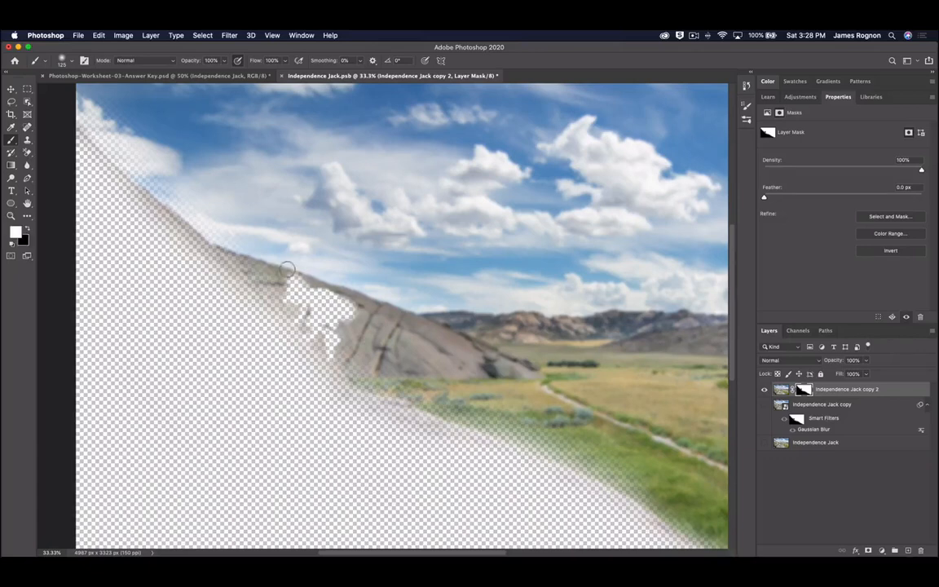
{"action": "mouse_move", "coordinate": [293, 273]}
{"action": "left_mouse_down"}
{"action": "mouse_move", "coordinate": [345, 312]}
{"action": "mouse_move", "coordinate": [290, 265]}
{"action": "mouse_move", "coordinate": [349, 300]}
{"action": "mouse_move", "coordinate": [377, 342]}
{"action": "mouse_move", "coordinate": [310, 289]}
{"action": "mouse_move", "coordinate": [287, 286]}
{"action": "mouse_move", "coordinate": [312, 316]}
{"action": "mouse_move", "coordinate": [292, 310]}
{"action": "mouse_move", "coordinate": [335, 328]}
{"action": "left_mouse_up"}
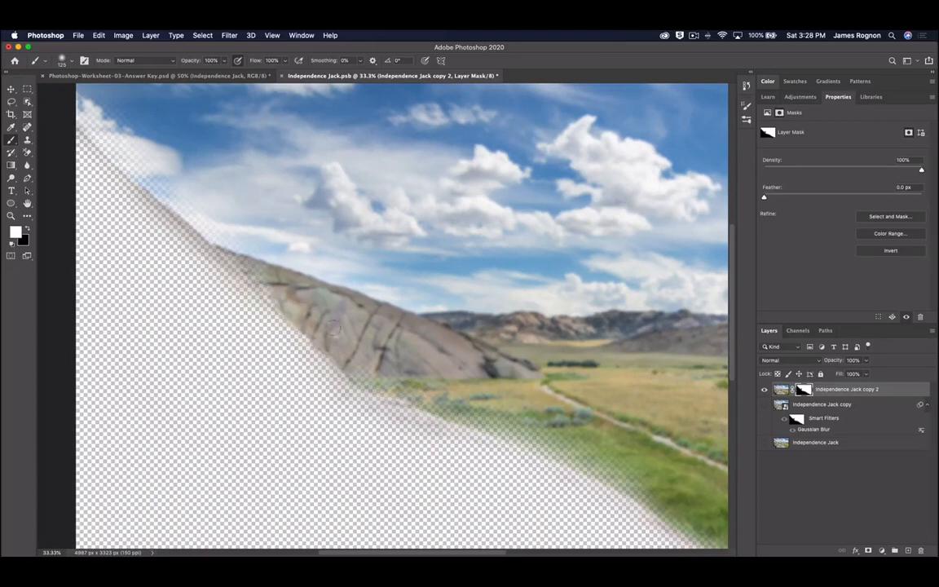
{"action": "left_click_drag", "start_coordinate": [282, 291], "coordinate": [202, 206]}
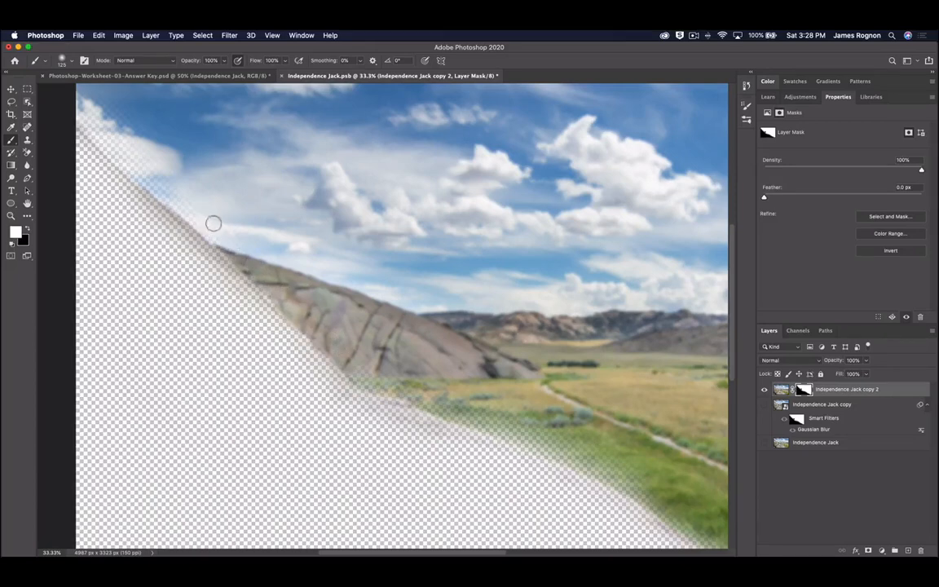
{"action": "mouse_move", "coordinate": [114, 122]}
{"action": "left_mouse_down"}
{"action": "mouse_move", "coordinate": [76, 110]}
{"action": "mouse_move", "coordinate": [122, 161]}
{"action": "left_mouse_up"}
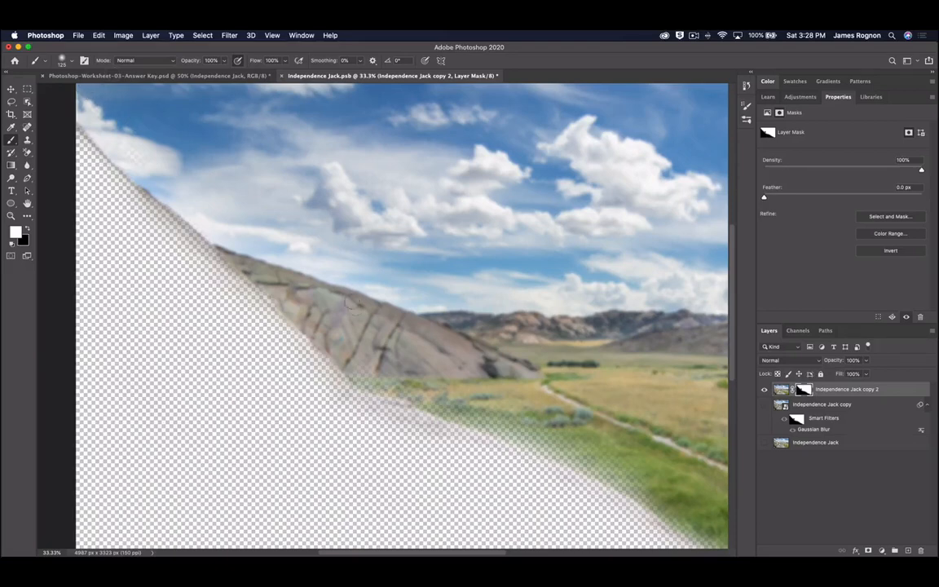
{"action": "mouse_move", "coordinate": [430, 366]}
{"action": "left_mouse_down"}
{"action": "mouse_move", "coordinate": [518, 394]}
{"action": "mouse_move", "coordinate": [579, 434]}
{"action": "mouse_move", "coordinate": [599, 471]}
{"action": "mouse_move", "coordinate": [404, 371]}
{"action": "mouse_move", "coordinate": [349, 355]}
{"action": "left_mouse_up"}
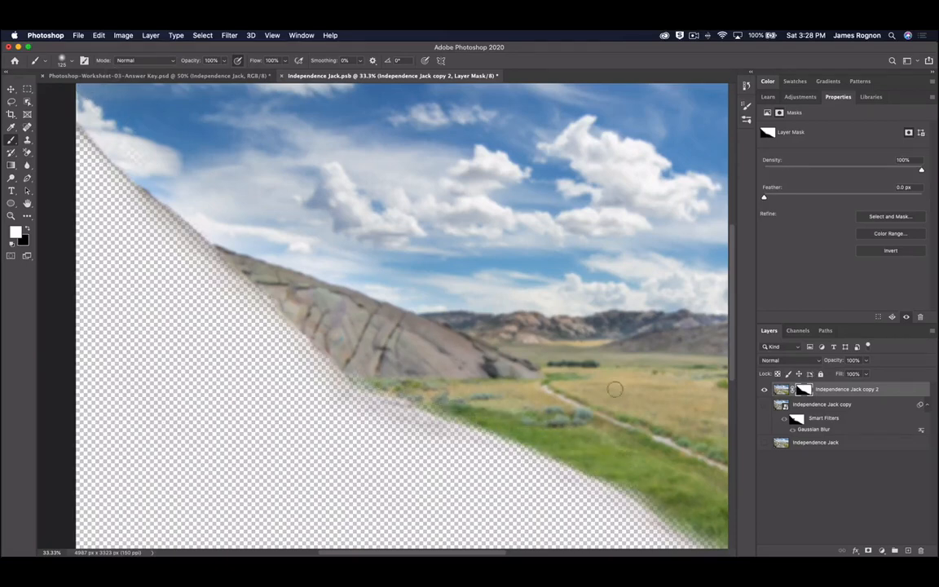
{"action": "left_click", "coordinate": [764, 405]}
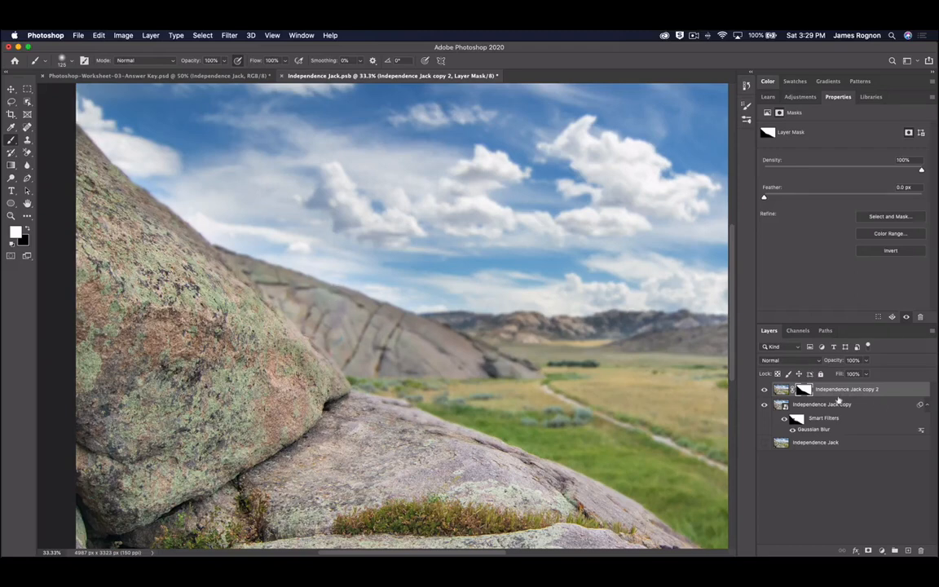
- Move the Independence Jack copy above copy 2, add a white layer mask, and hide its Gaussian Blur
{"action": "left_click_drag", "start_coordinate": [831, 409], "coordinate": [823, 392]}
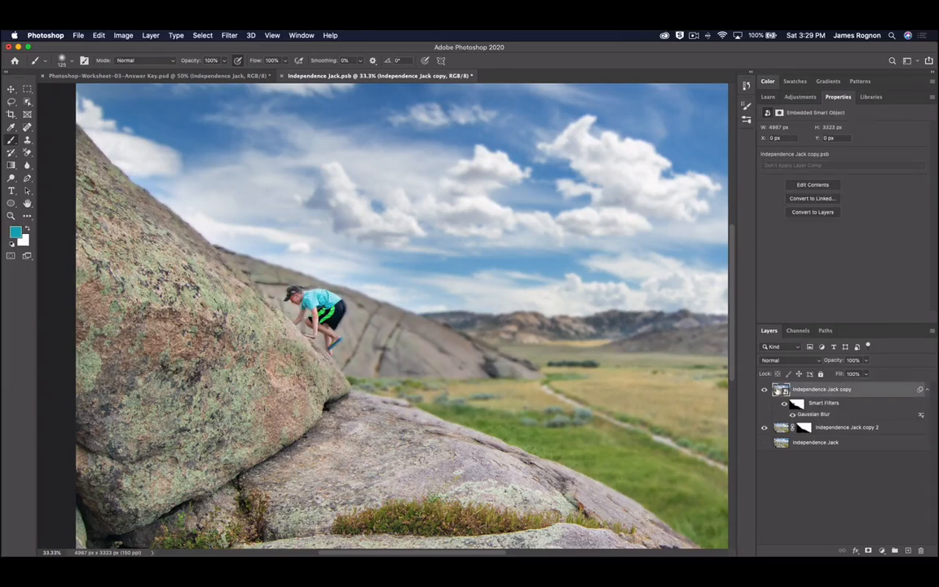
{"action": "left_click", "coordinate": [869, 551]}
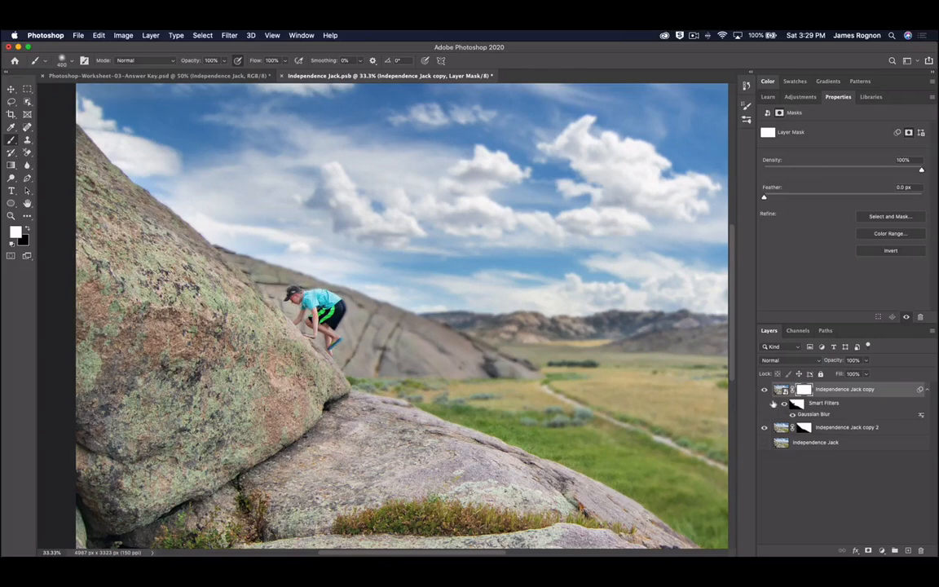
{"action": "left_click", "coordinate": [784, 404]}
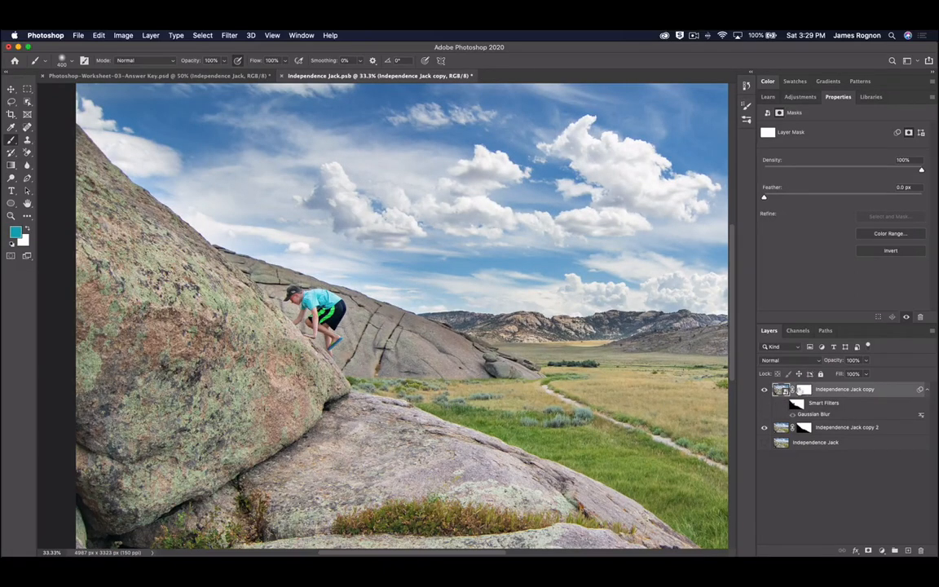
- Paint black on the copy's mask over the hillside and distant field, and show the original layer again
{"action": "left_click", "coordinate": [844, 394]}
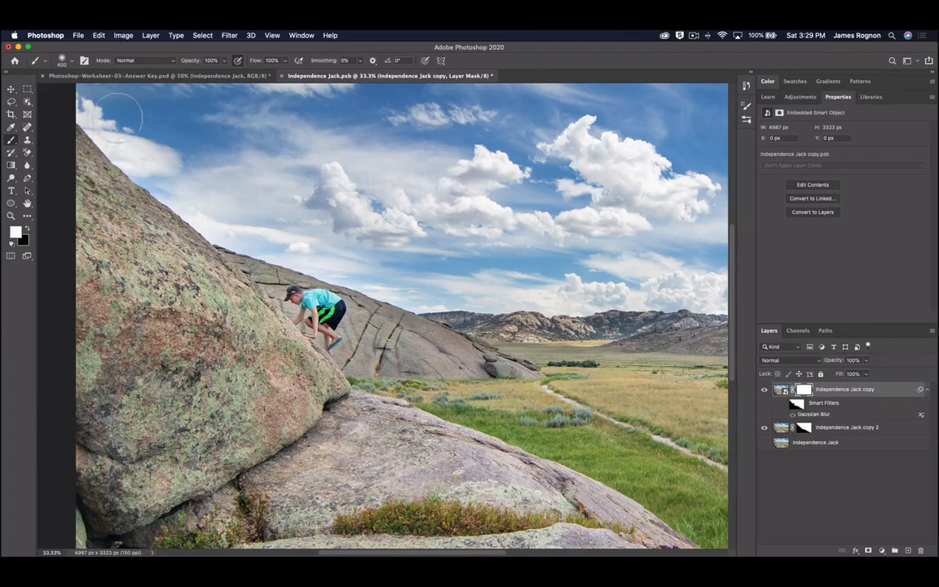
{"action": "key", "text": "x"}
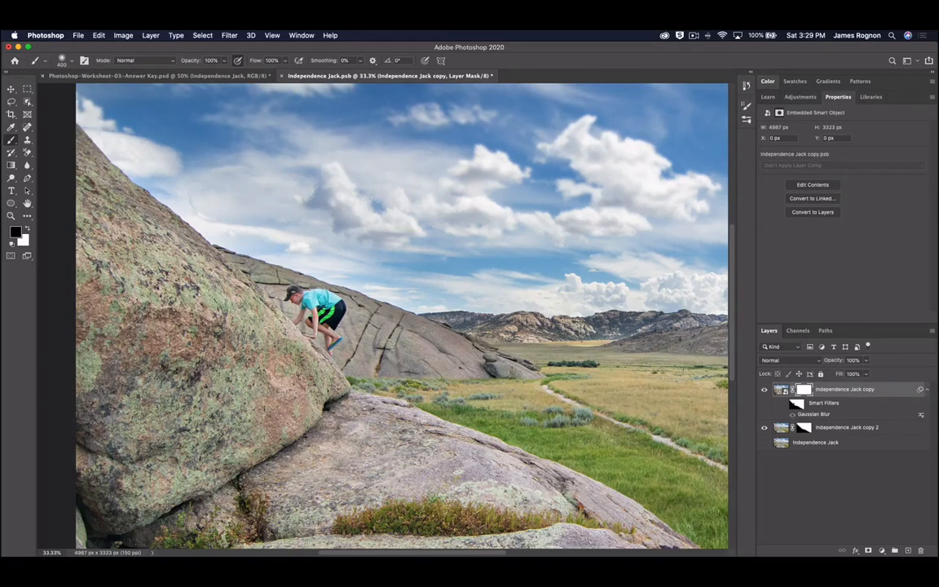
{"action": "mouse_move", "coordinate": [289, 283]}
{"action": "left_mouse_down"}
{"action": "mouse_move", "coordinate": [381, 342]}
{"action": "mouse_move", "coordinate": [352, 304]}
{"action": "mouse_move", "coordinate": [416, 328]}
{"action": "left_mouse_up"}
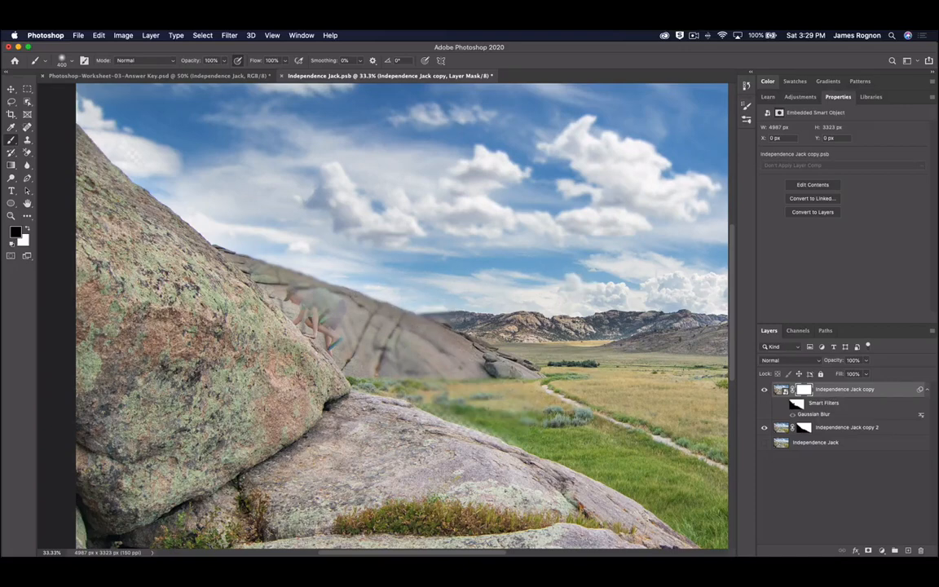
{"action": "mouse_move", "coordinate": [571, 298]}
{"action": "left_mouse_down"}
{"action": "mouse_move", "coordinate": [497, 293]}
{"action": "mouse_move", "coordinate": [457, 330]}
{"action": "mouse_move", "coordinate": [555, 375]}
{"action": "mouse_move", "coordinate": [617, 451]}
{"action": "mouse_move", "coordinate": [718, 468]}
{"action": "mouse_move", "coordinate": [644, 485]}
{"action": "mouse_move", "coordinate": [400, 375]}
{"action": "mouse_move", "coordinate": [277, 281]}
{"action": "mouse_move", "coordinate": [85, 71]}
{"action": "mouse_move", "coordinate": [98, 124]}
{"action": "mouse_move", "coordinate": [387, 248]}
{"action": "left_mouse_up"}
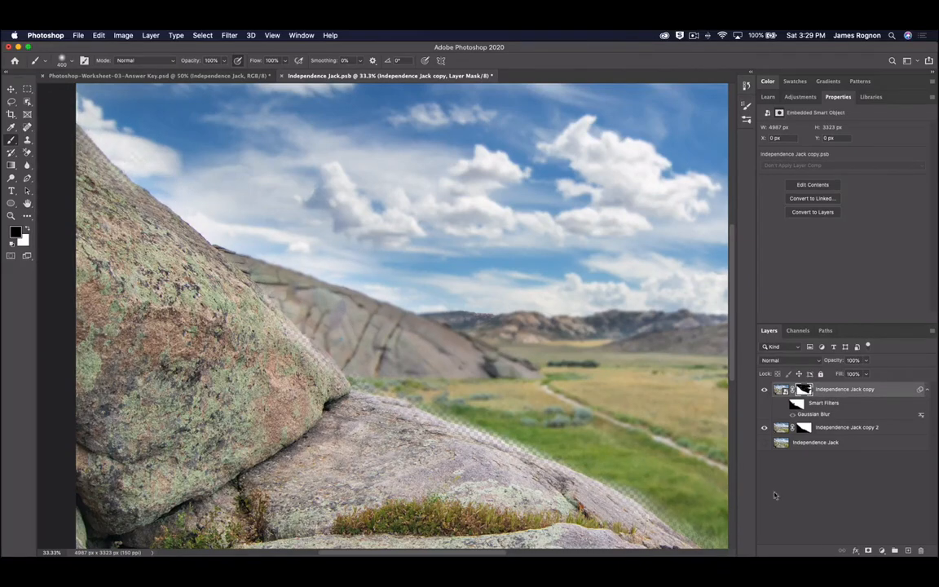
{"action": "left_click", "coordinate": [764, 446]}
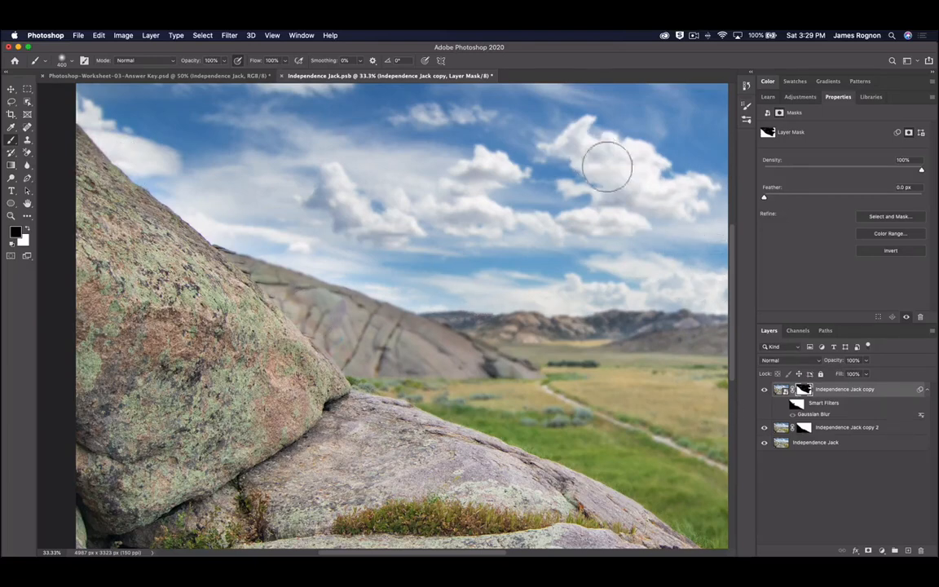
{"action": "key", "text": "super+minus"}
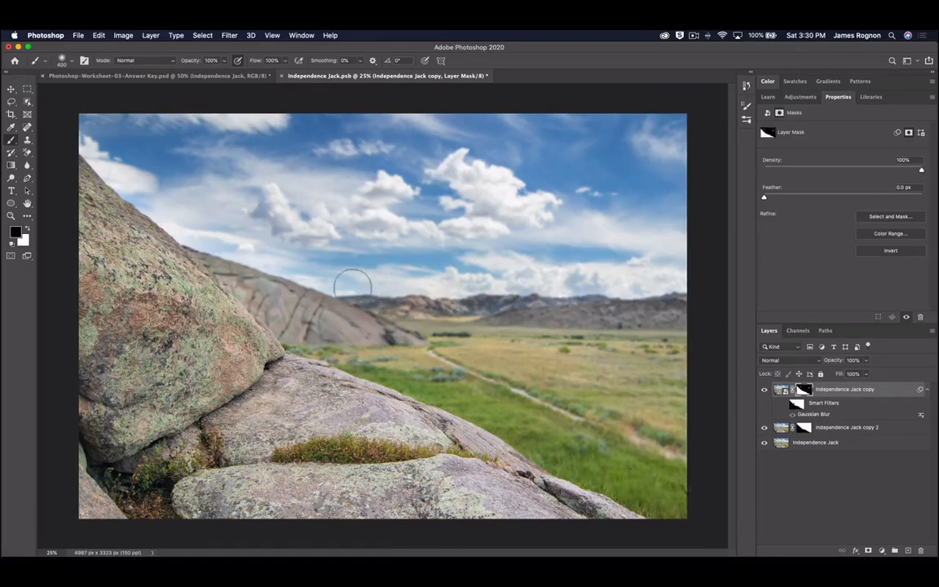
- With a smaller brush, paint white on the copy's mask to bring the climber back sharp
{"action": "key", "text": "super+plus"}
{"action": "key", "text": "super+plus"}
{"action": "key", "text": "super+plus"}
{"action": "key", "text": "super+plus"}
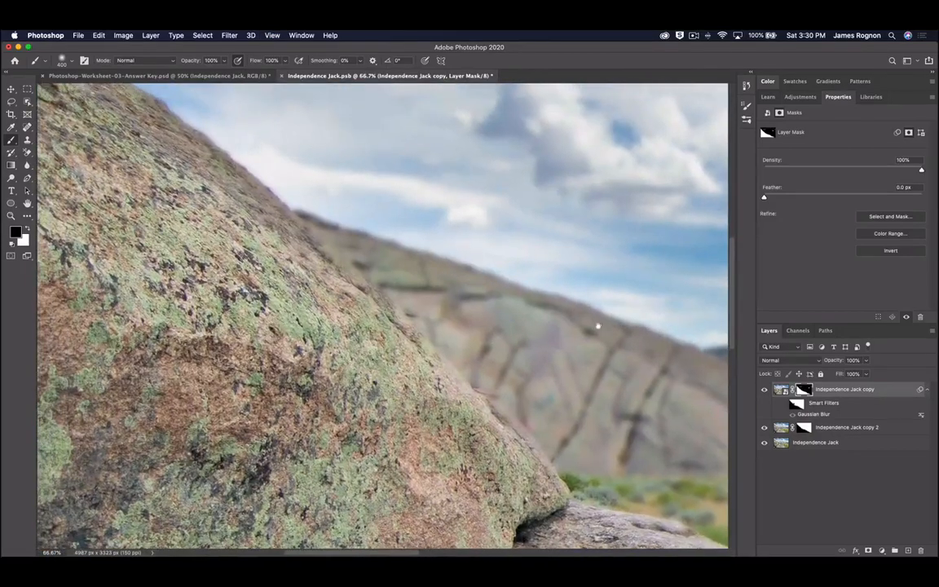
{"action": "left_click_drag", "start_coordinate": [598, 326], "coordinate": [564, 301]}
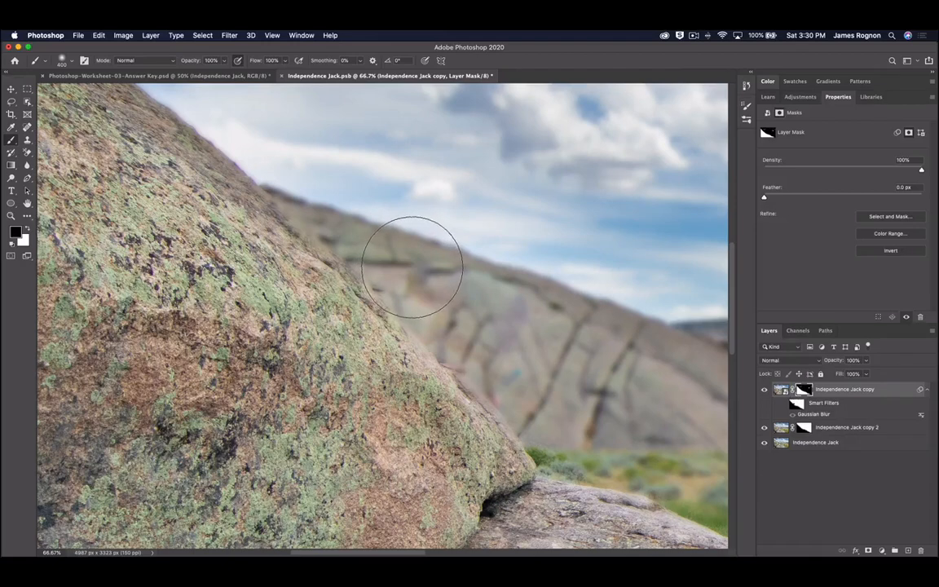
{"action": "key", "text": "bracketleft"}
{"action": "key", "text": "bracketleft"}
{"action": "key", "text": "bracketleft"}
{"action": "key", "text": "bracketleft"}
{"action": "key", "text": "bracketleft"}
{"action": "key", "text": "bracketleft"}
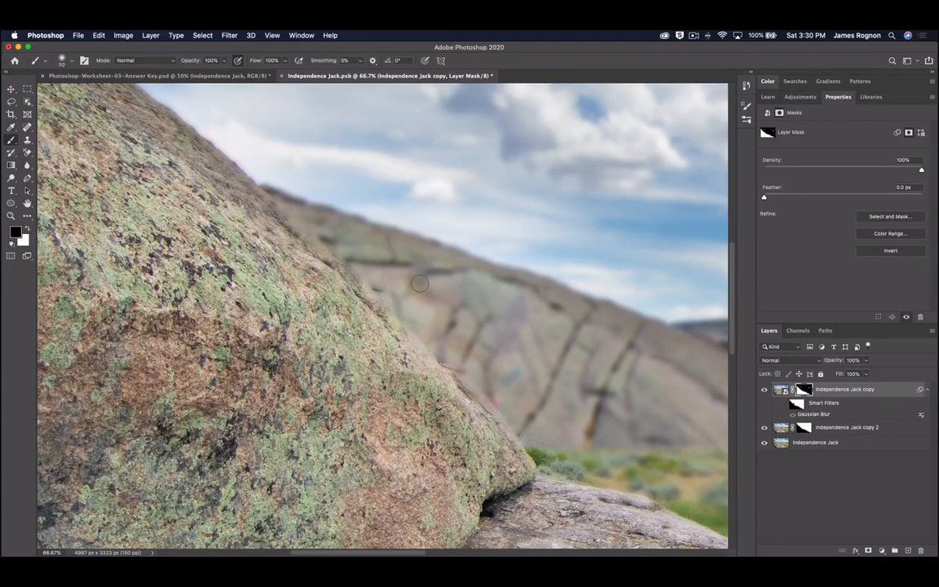
{"action": "key", "text": "x"}
{"action": "mouse_move", "coordinate": [414, 277]}
{"action": "left_mouse_down"}
{"action": "mouse_move", "coordinate": [453, 287]}
{"action": "mouse_move", "coordinate": [469, 277]}
{"action": "mouse_move", "coordinate": [526, 309]}
{"action": "mouse_move", "coordinate": [429, 304]}
{"action": "mouse_move", "coordinate": [411, 287]}
{"action": "mouse_move", "coordinate": [410, 298]}
{"action": "mouse_move", "coordinate": [416, 292]}
{"action": "mouse_move", "coordinate": [438, 310]}
{"action": "mouse_move", "coordinate": [429, 342]}
{"action": "mouse_move", "coordinate": [454, 330]}
{"action": "mouse_move", "coordinate": [432, 365]}
{"action": "mouse_move", "coordinate": [471, 359]}
{"action": "mouse_move", "coordinate": [484, 344]}
{"action": "mouse_move", "coordinate": [513, 350]}
{"action": "mouse_move", "coordinate": [491, 404]}
{"action": "mouse_move", "coordinate": [499, 408]}
{"action": "mouse_move", "coordinate": [517, 368]}
{"action": "mouse_move", "coordinate": [498, 416]}
{"action": "left_mouse_up"}
{"action": "key", "text": "super+plus"}
{"action": "key", "text": "super+plus"}
{"action": "key", "text": "super+plus"}
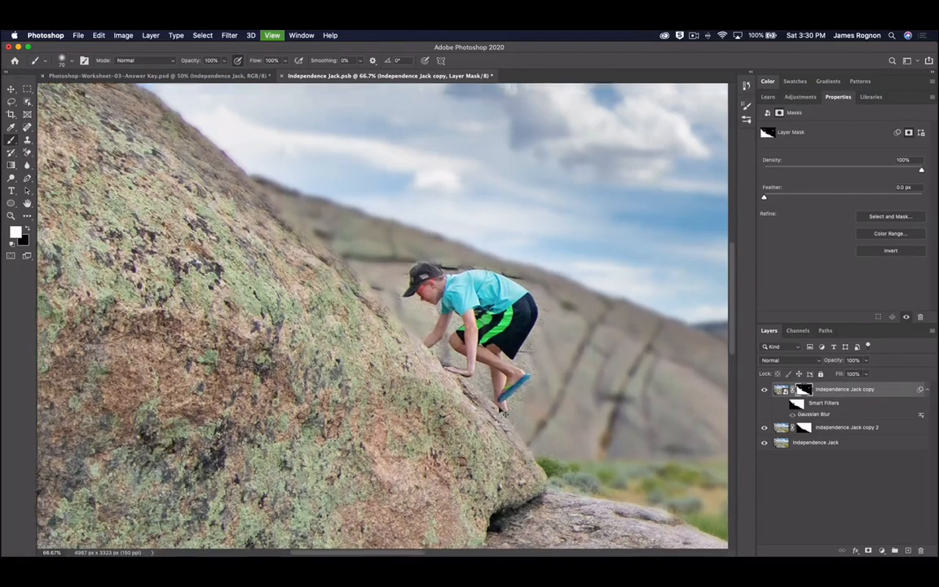
- Paint black on the mask to blur the rock beside the shoulder, along and below the shorts
{"action": "key", "text": "super+minus"}
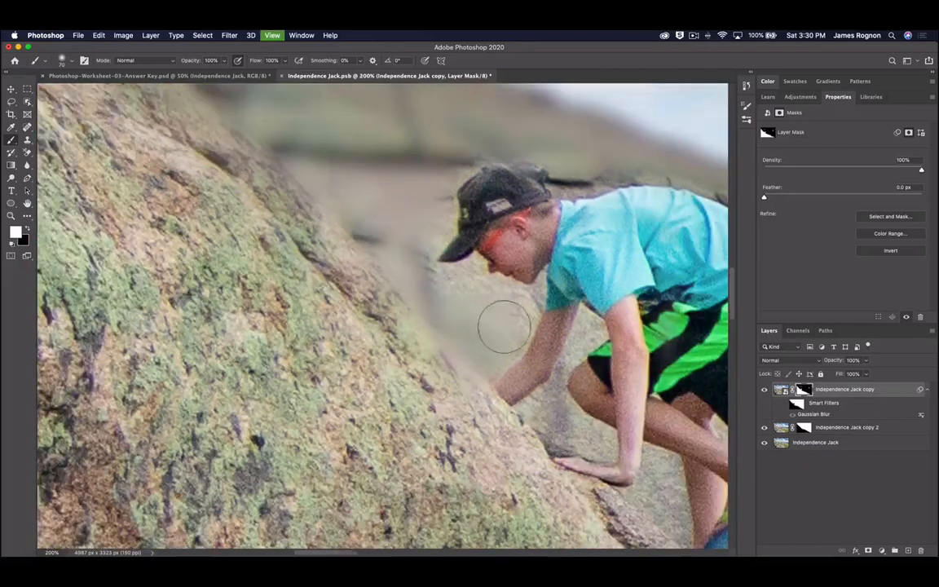
{"action": "left_click_drag", "start_coordinate": [476, 291], "coordinate": [391, 294]}
{"action": "key", "text": "bracketleft"}
{"action": "key", "text": "bracketleft"}
{"action": "key", "text": "bracketleft"}
{"action": "key", "text": "bracketleft"}
{"action": "key", "text": "bracketleft"}
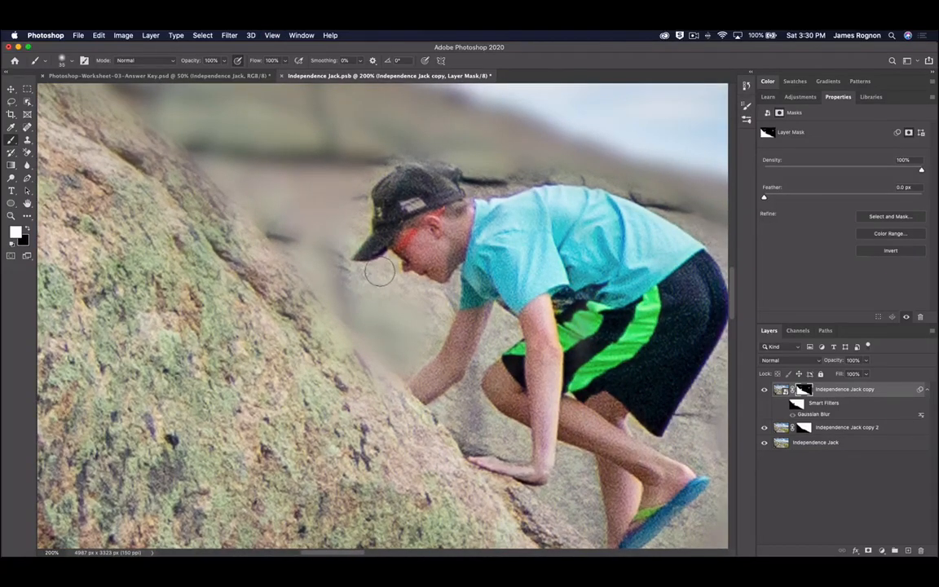
{"action": "key", "text": "x"}
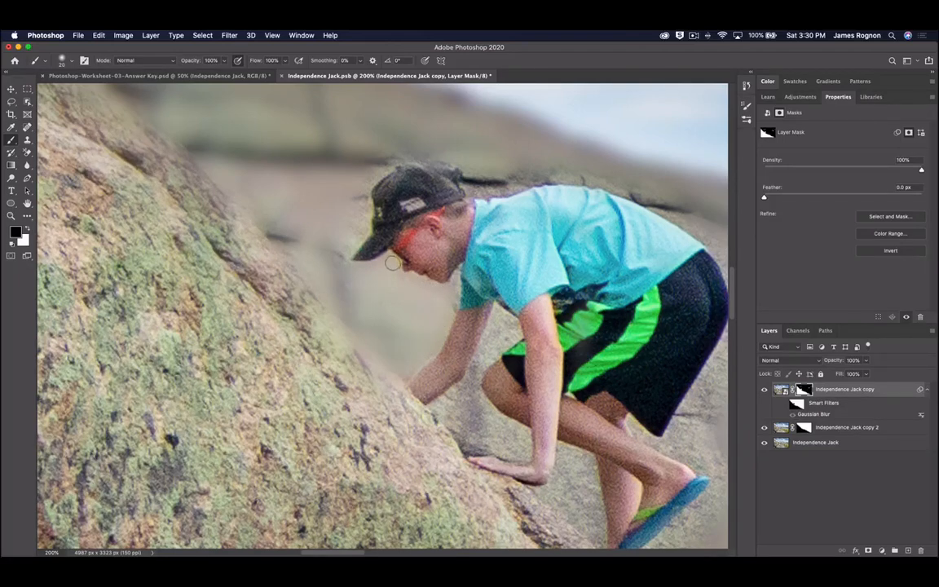
{"action": "key", "text": "bracketleft"}
{"action": "key", "text": "bracketright"}
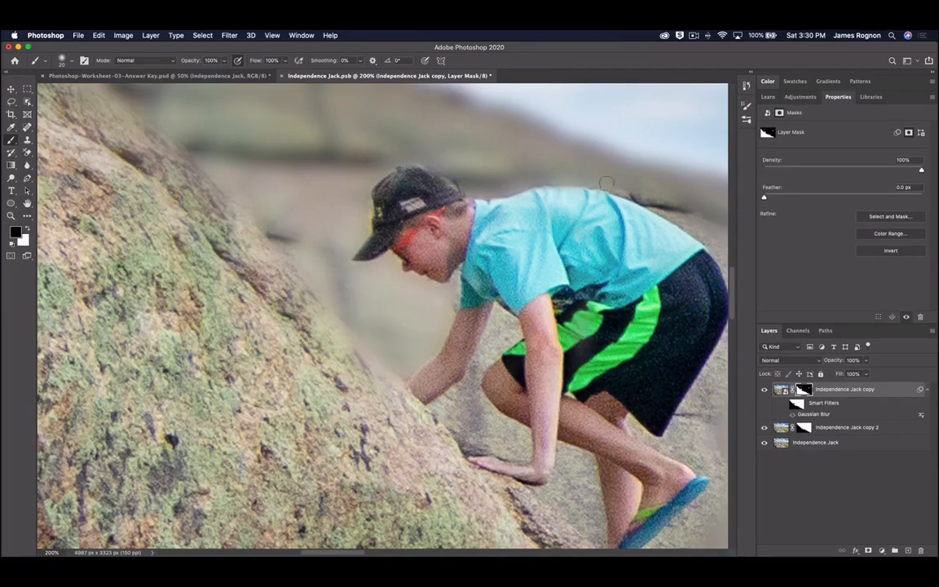
{"action": "mouse_move", "coordinate": [612, 189]}
{"action": "left_mouse_down"}
{"action": "mouse_move", "coordinate": [684, 211]}
{"action": "mouse_move", "coordinate": [520, 160]}
{"action": "left_mouse_up"}
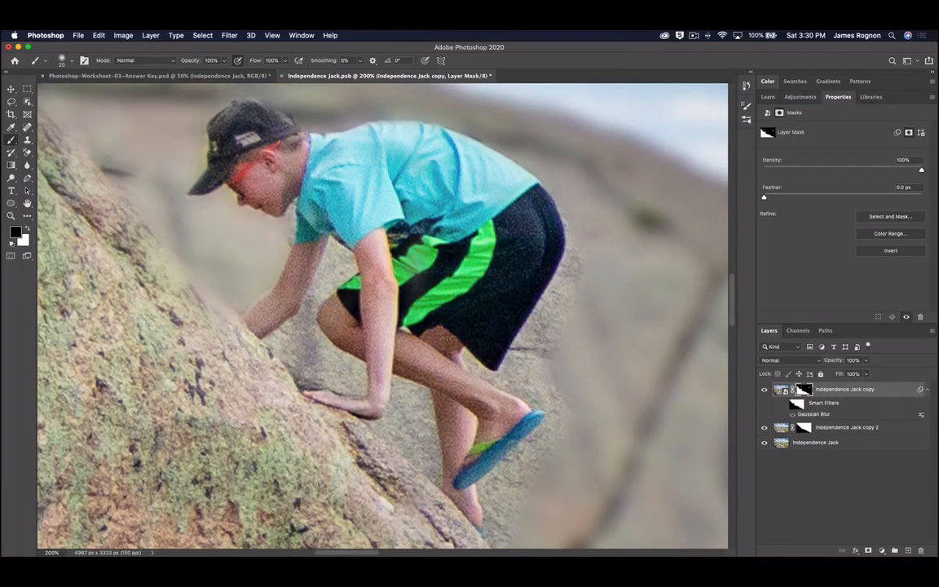
{"action": "mouse_move", "coordinate": [583, 236]}
{"action": "left_mouse_down"}
{"action": "mouse_move", "coordinate": [581, 261]}
{"action": "mouse_move", "coordinate": [564, 303]}
{"action": "left_mouse_up"}
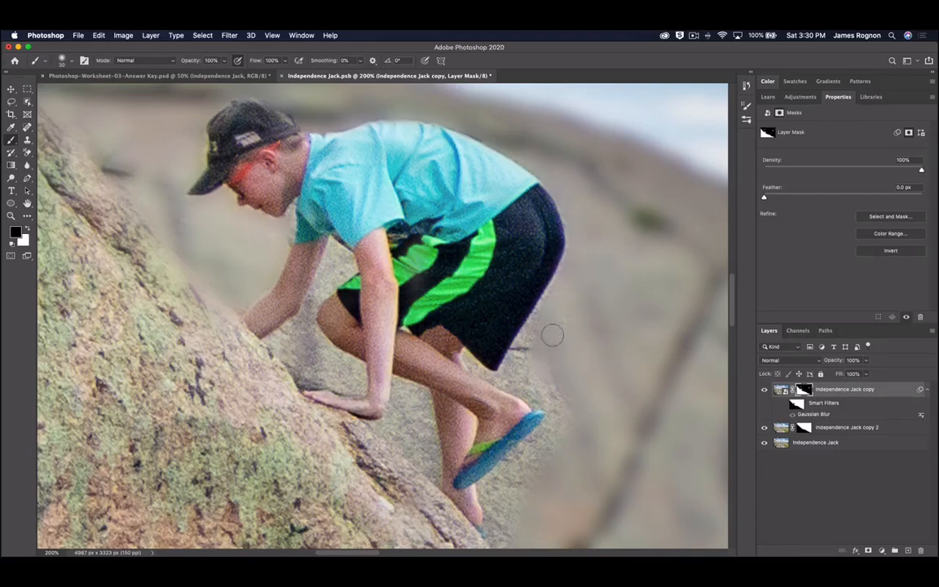
{"action": "mouse_move", "coordinate": [545, 349]}
{"action": "left_mouse_down"}
{"action": "mouse_move", "coordinate": [554, 308]}
{"action": "mouse_move", "coordinate": [512, 376]}
{"action": "mouse_move", "coordinate": [528, 345]}
{"action": "mouse_move", "coordinate": [514, 376]}
{"action": "left_mouse_up"}
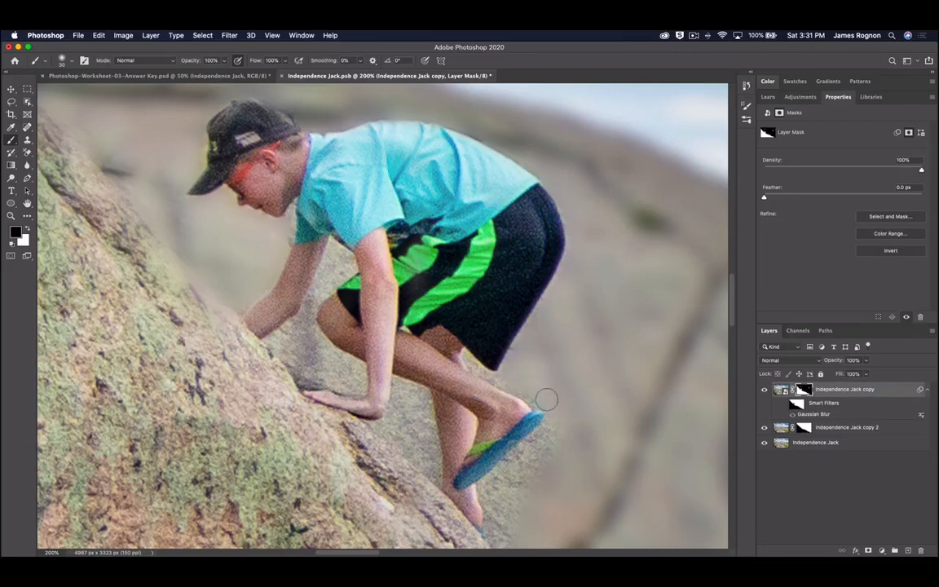
- With 15–30 px brushes, blur the rock by the sandal, below the shorts and between the arms, then fit the photo
{"action": "key", "text": "["}
{"action": "key", "text": "["}
{"action": "mouse_move", "coordinate": [549, 439]}
{"action": "left_mouse_down"}
{"action": "mouse_move", "coordinate": [489, 484]}
{"action": "mouse_move", "coordinate": [479, 513]}
{"action": "mouse_move", "coordinate": [492, 540]}
{"action": "mouse_move", "coordinate": [510, 474]}
{"action": "left_mouse_up"}
{"action": "key", "text": "]"}
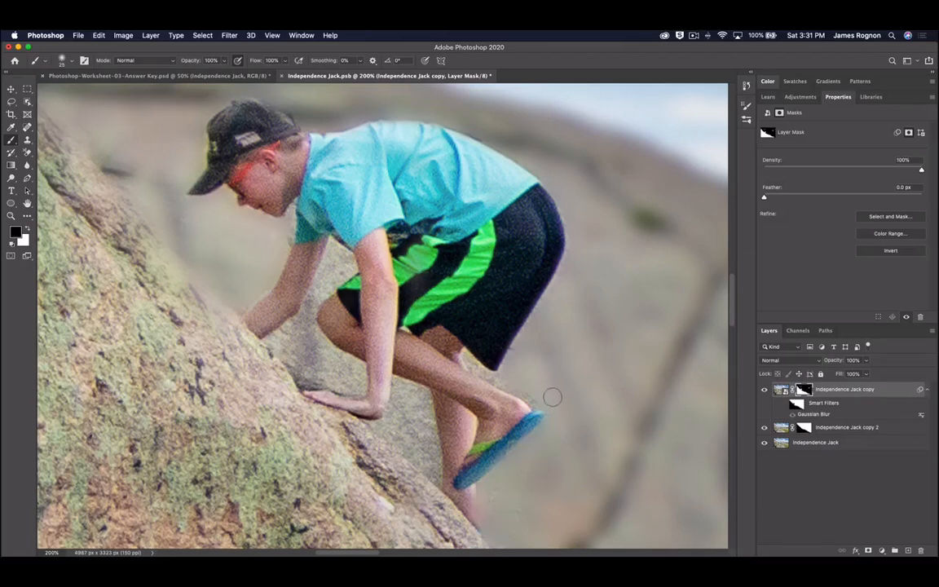
{"action": "key", "text": "]"}
{"action": "left_click_drag", "start_coordinate": [493, 378], "coordinate": [467, 356]}
{"action": "key", "text": "["}
{"action": "key", "text": "["}
{"action": "key", "text": "["}
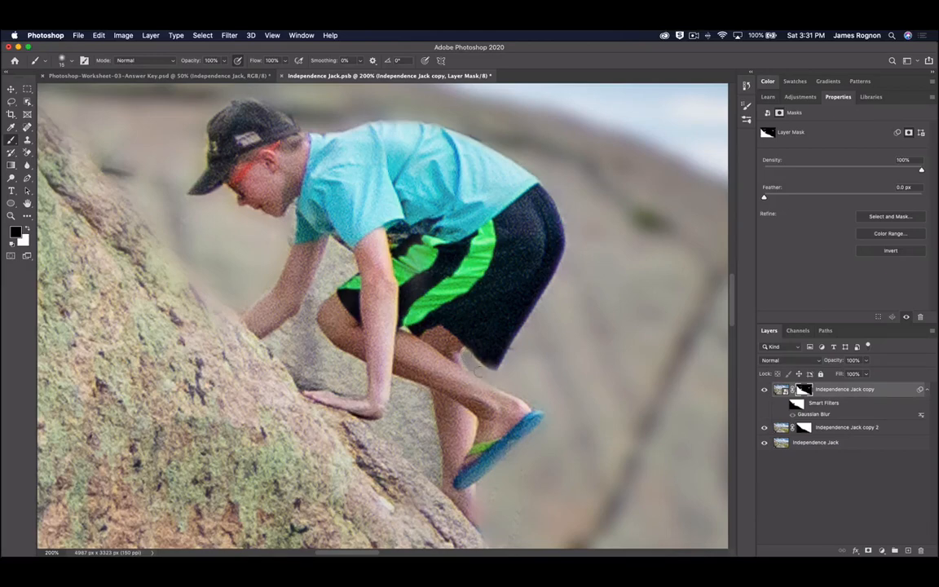
{"action": "key", "text": "x"}
{"action": "key", "text": "]"}
{"action": "key", "text": "]"}
{"action": "key", "text": "]"}
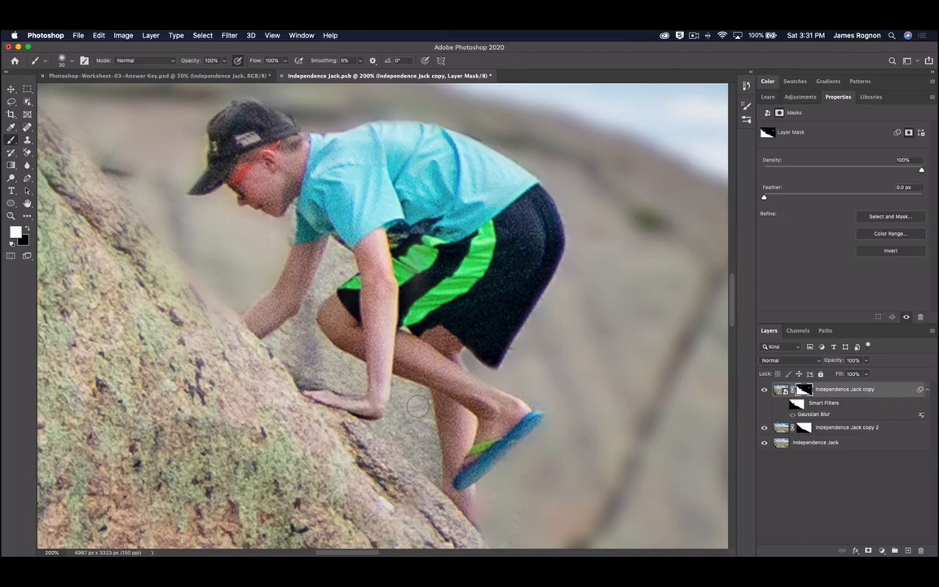
{"action": "key", "text": "x"}
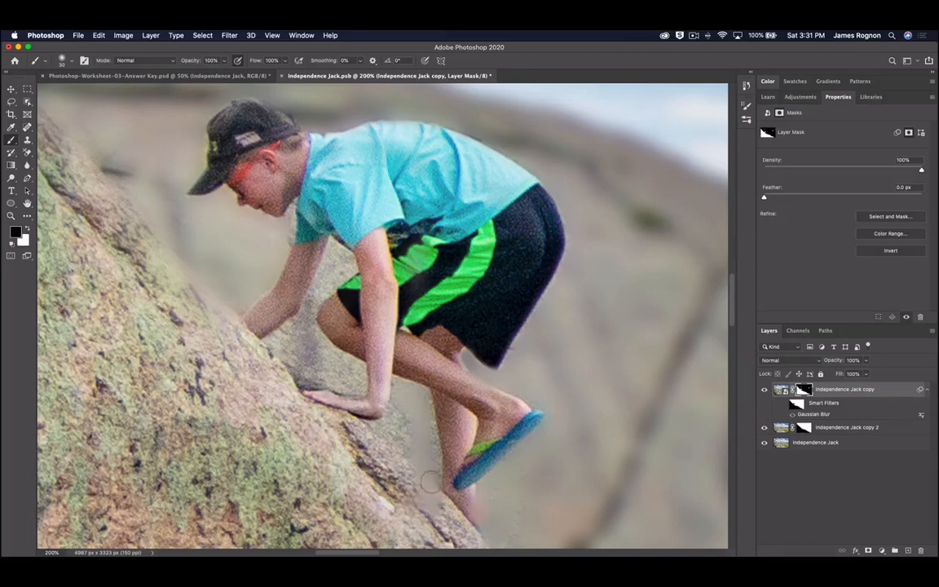
{"action": "key", "text": "x"}
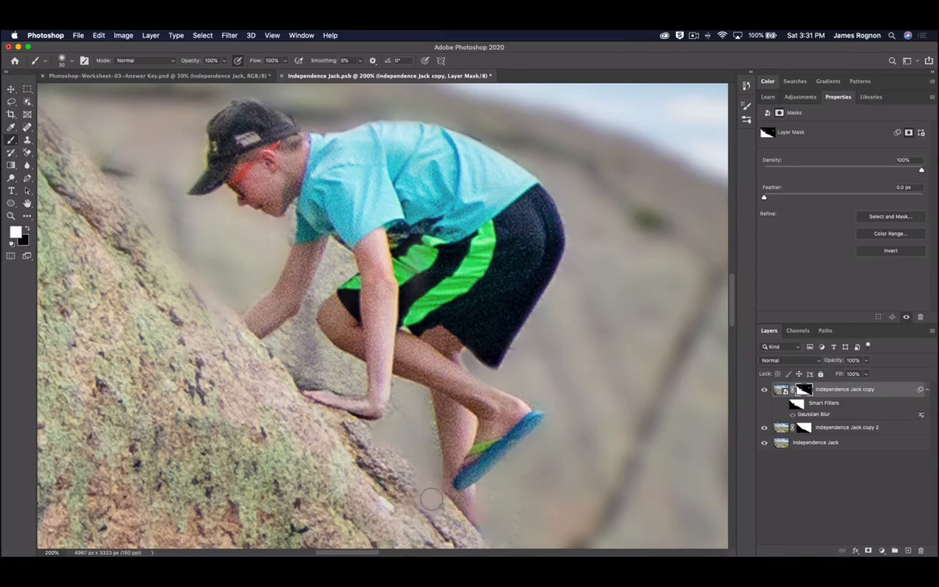
{"action": "key", "text": "x"}
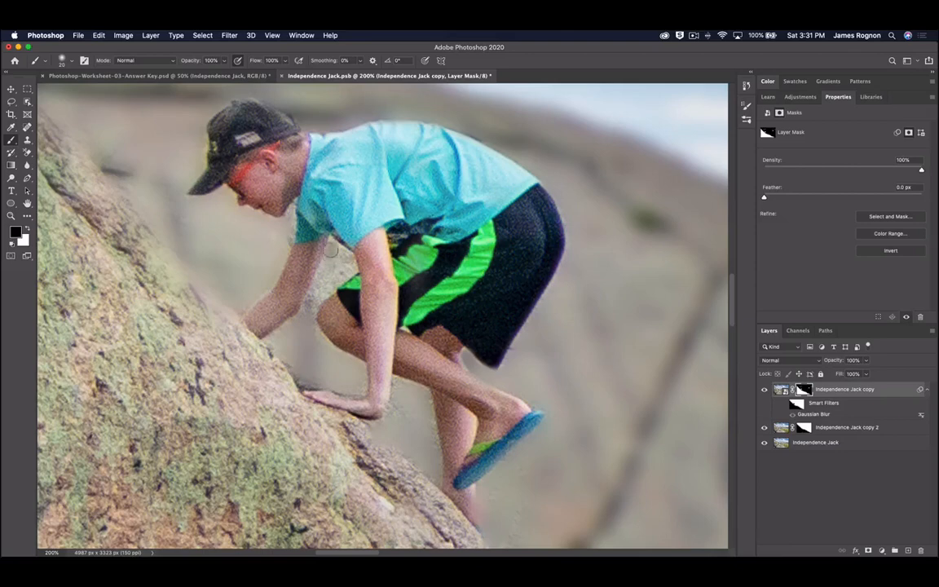
{"action": "mouse_move", "coordinate": [331, 250]}
{"action": "left_mouse_down"}
{"action": "mouse_move", "coordinate": [305, 296]}
{"action": "mouse_move", "coordinate": [345, 261]}
{"action": "mouse_move", "coordinate": [318, 292]}
{"action": "left_mouse_up"}
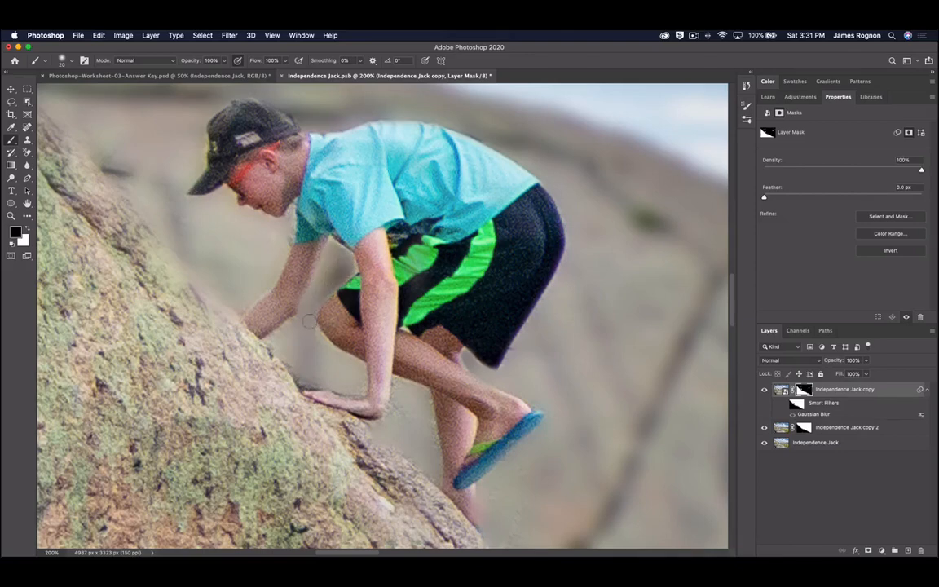
{"action": "key", "text": "super+0"}
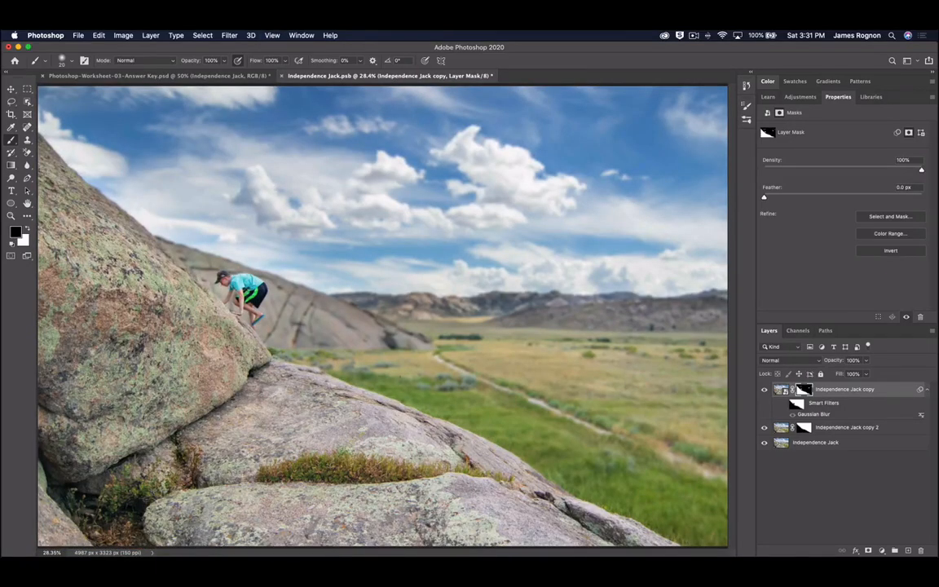
- Save Independence Jack.psb and close it to return to the worksheet
{"action": "key", "text": "super+s"}
{"action": "left_click", "coordinate": [282, 76]}
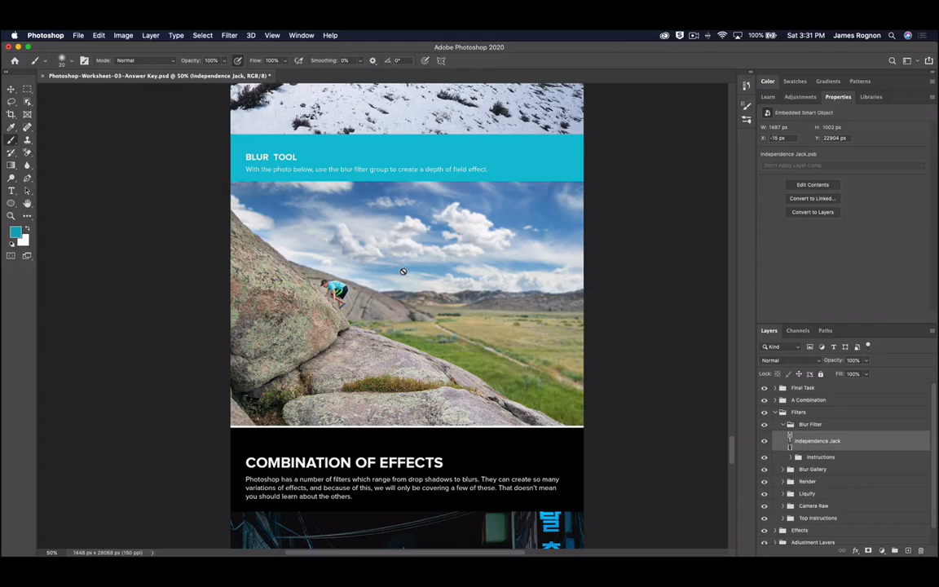
{"action": "left_click", "coordinate": [231, 35]}
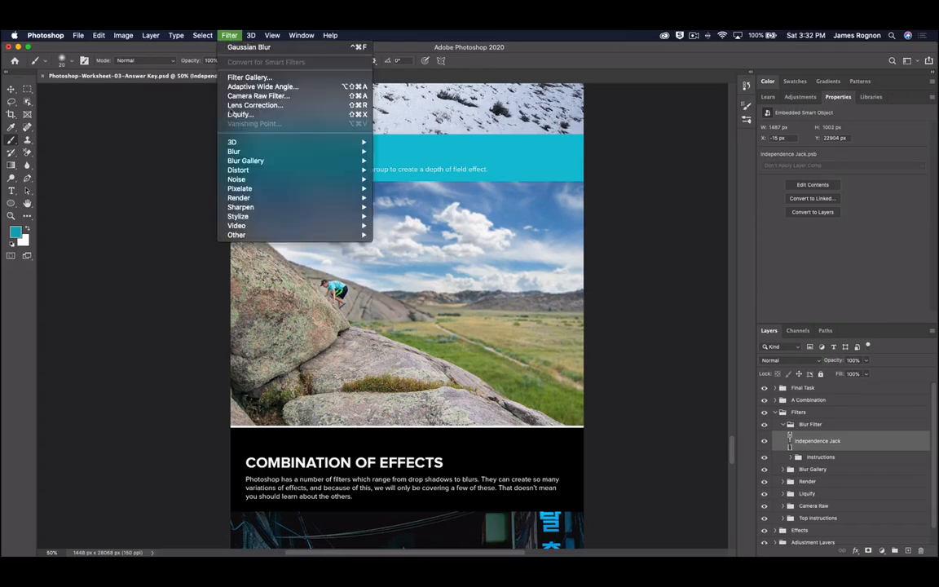
{"action": "mouse_move", "coordinate": [269, 212]}
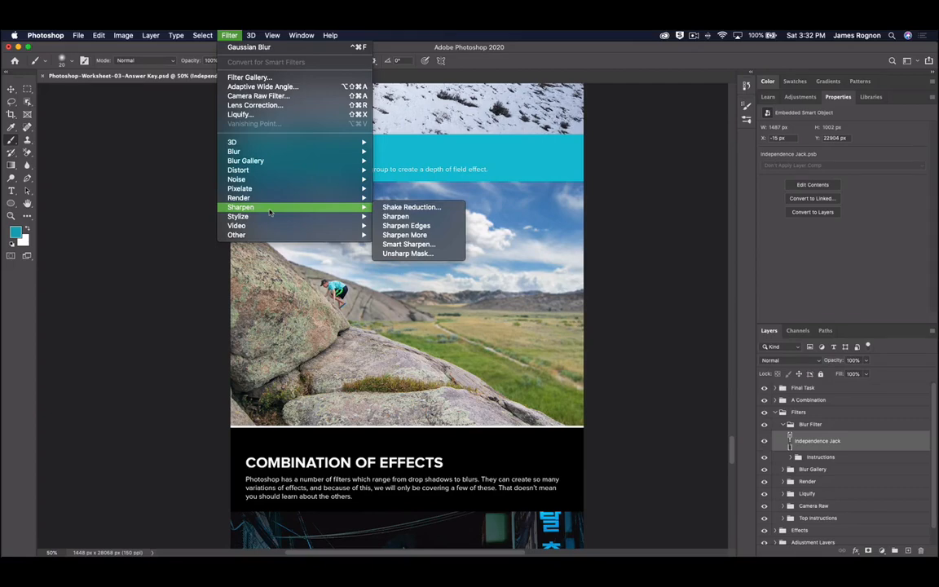
{"action": "left_click", "coordinate": [816, 436]}
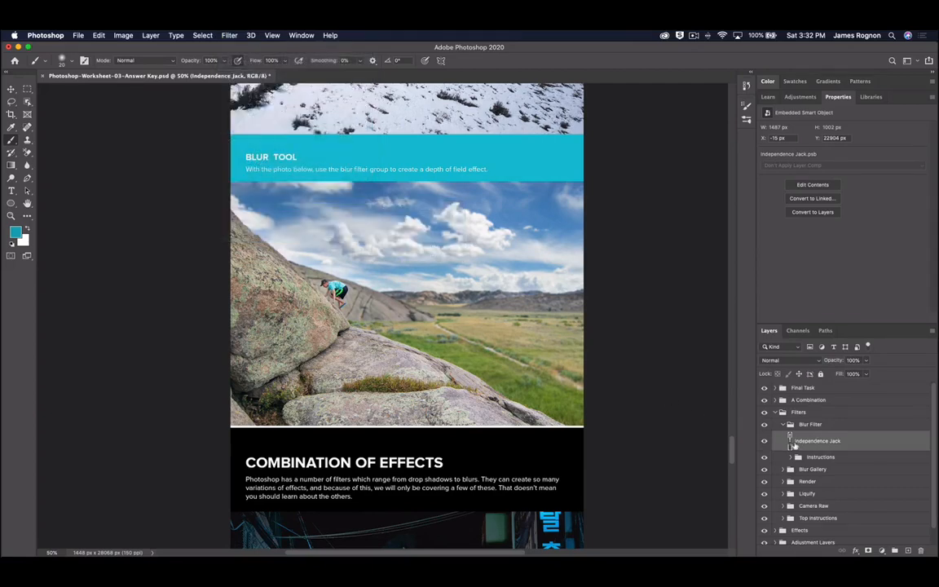
- Open the Independence Jack smart object and try Filter > Distort > Spherize
{"action": "double_click", "coordinate": [789, 440]}
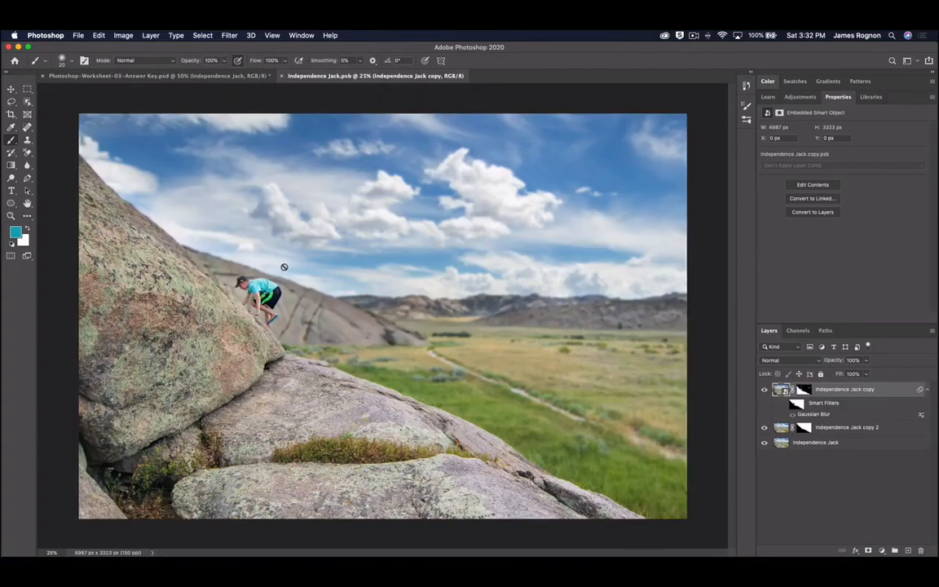
{"action": "left_click", "coordinate": [203, 35]}
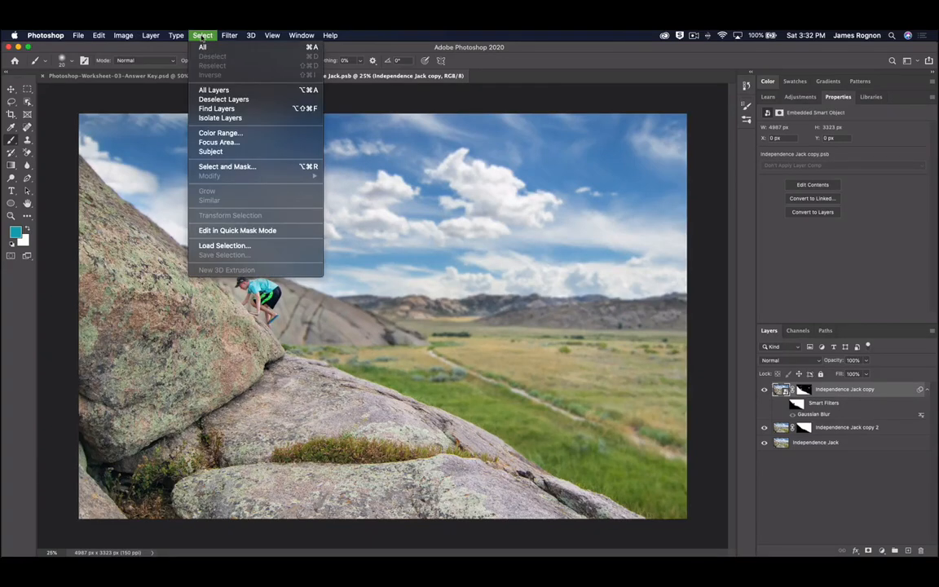
{"action": "mouse_move", "coordinate": [231, 36]}
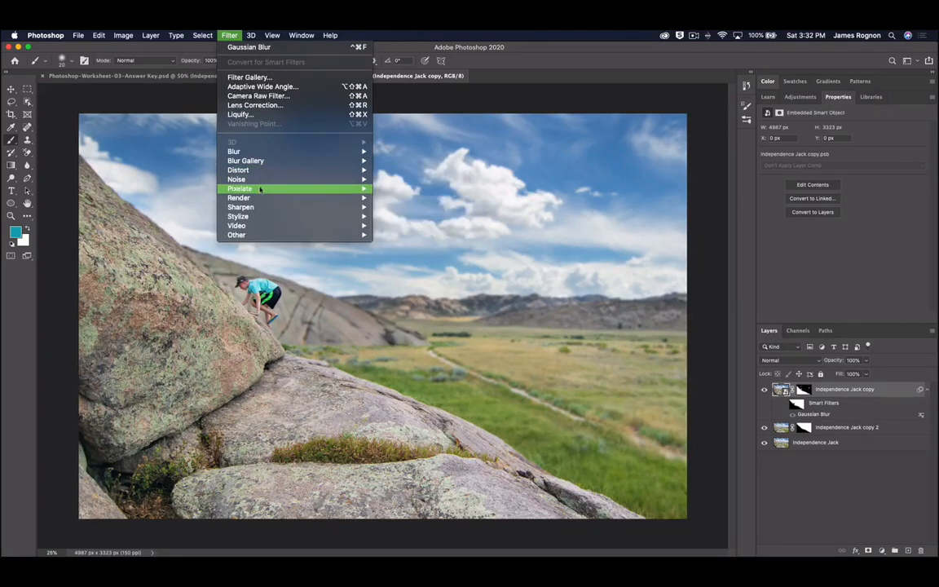
{"action": "mouse_move", "coordinate": [261, 208]}
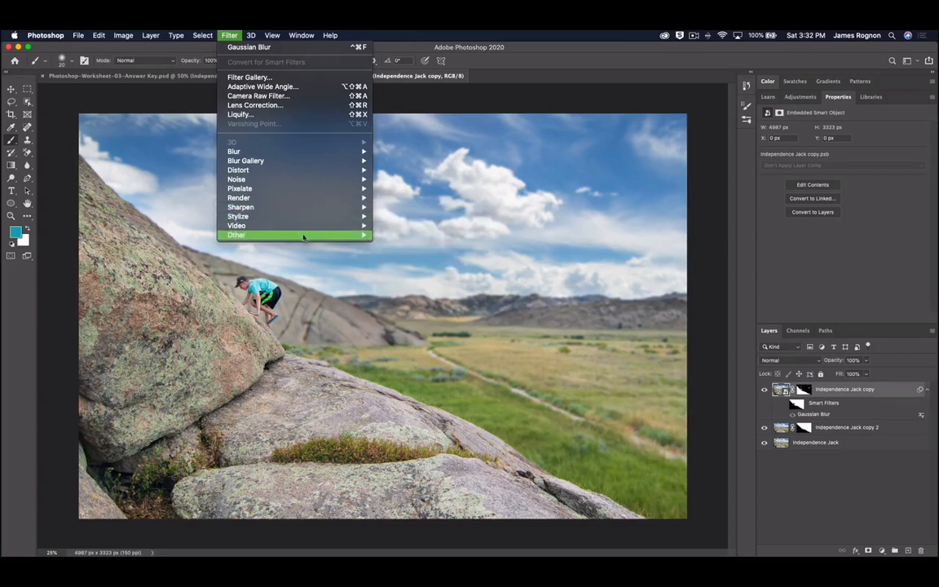
{"action": "mouse_move", "coordinate": [247, 190]}
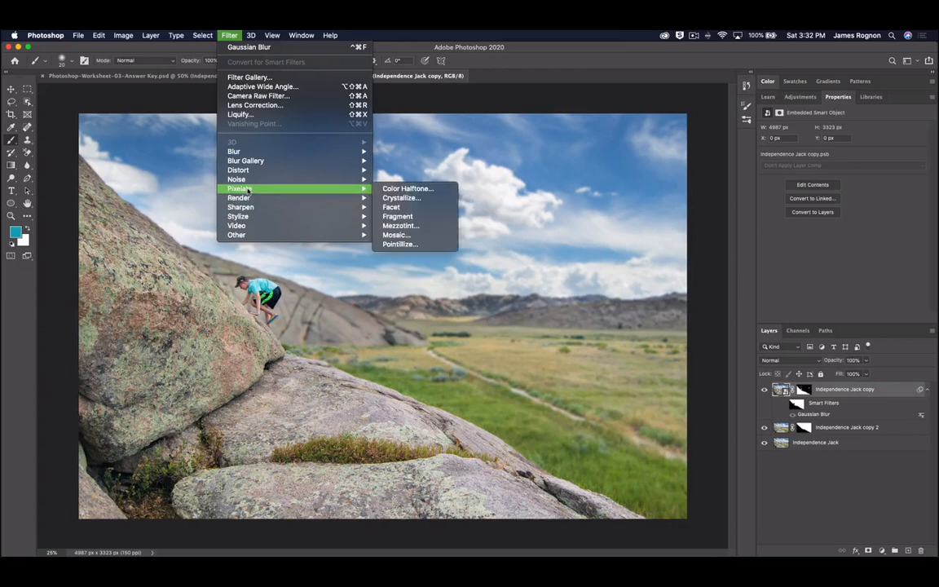
{"action": "mouse_move", "coordinate": [232, 169]}
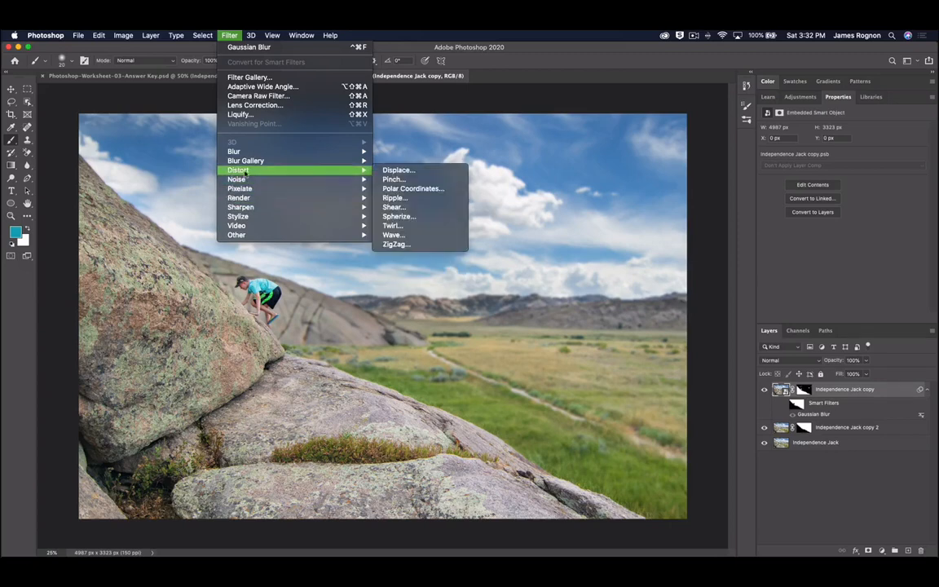
{"action": "left_click", "coordinate": [411, 217]}
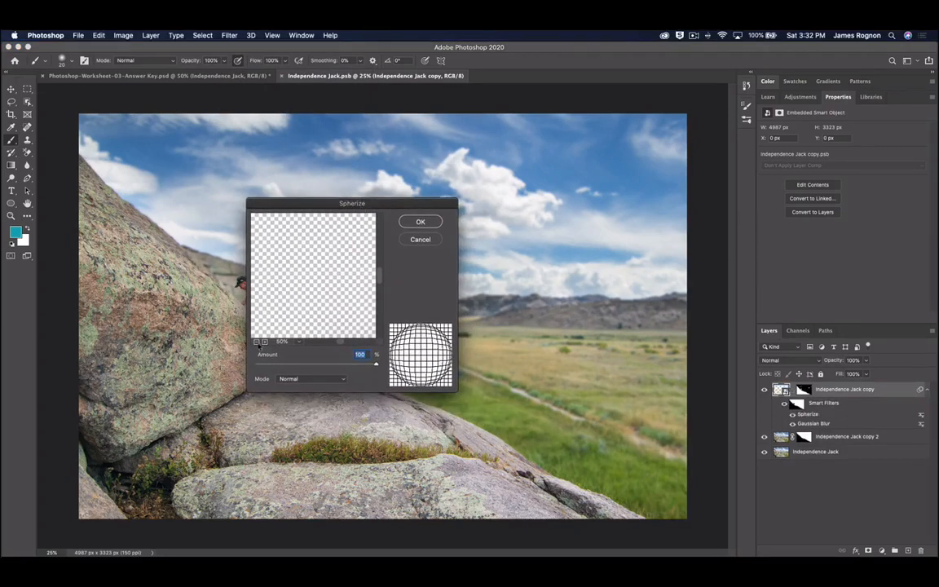
- Cancel Spherize, hide both blurred copy layers, and select the original Independence Jack layer
{"action": "left_click", "coordinate": [257, 343]}
{"action": "left_click", "coordinate": [258, 343]}
{"action": "left_click", "coordinate": [257, 343]}
{"action": "left_click", "coordinate": [258, 343]}
{"action": "left_click", "coordinate": [257, 342]}
{"action": "left_click", "coordinate": [257, 342]}
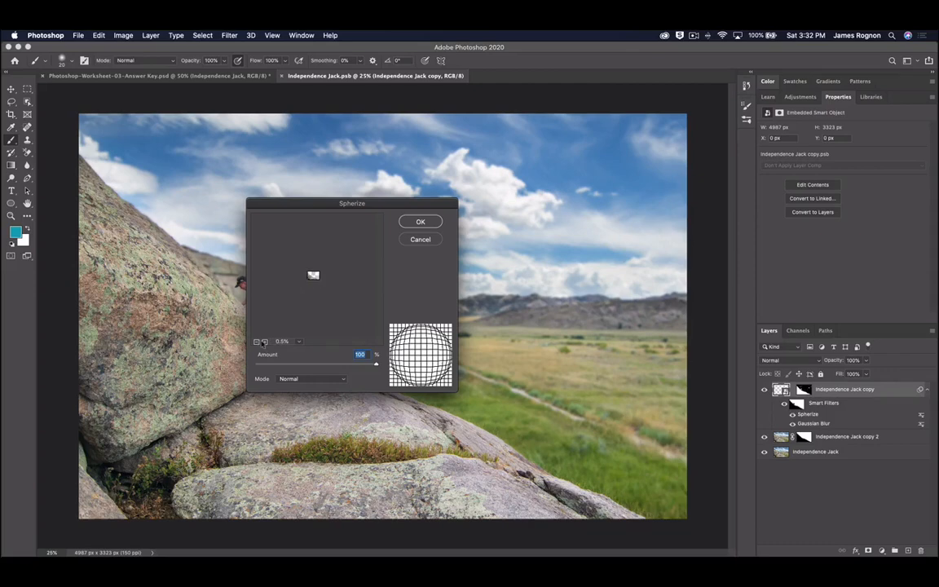
{"action": "left_click", "coordinate": [264, 343]}
{"action": "left_click", "coordinate": [264, 343]}
{"action": "left_click", "coordinate": [264, 343]}
{"action": "left_click", "coordinate": [264, 343]}
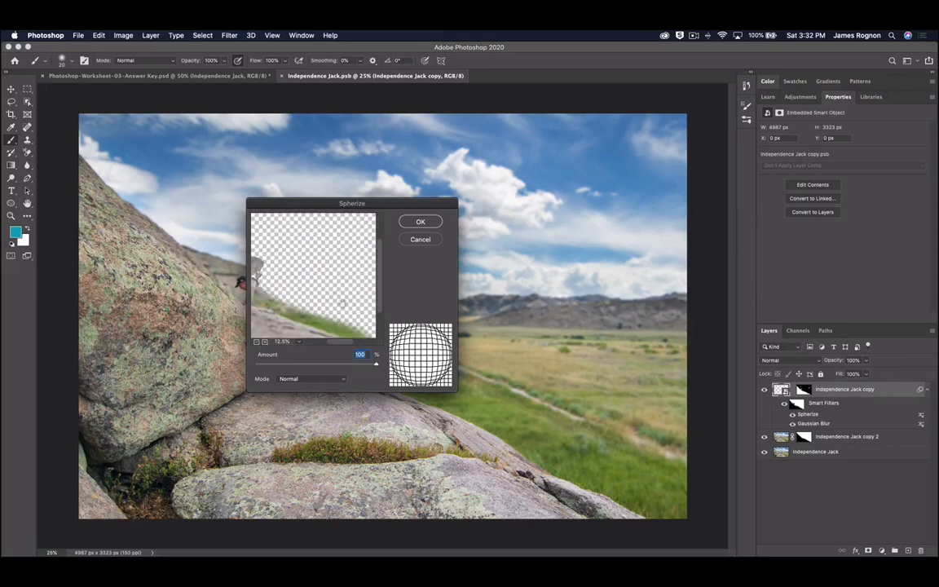
{"action": "left_click", "coordinate": [428, 239]}
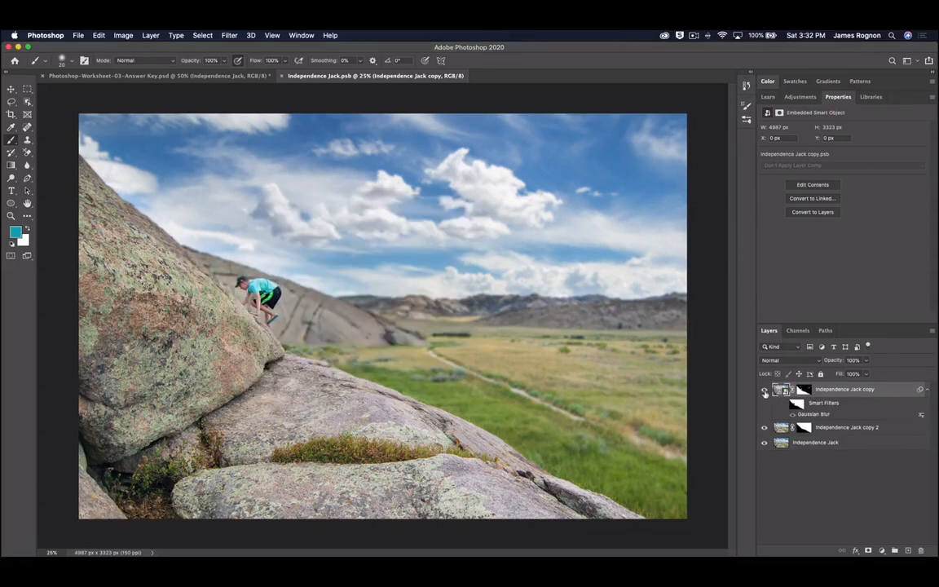
{"action": "left_click_drag", "start_coordinate": [765, 393], "coordinate": [765, 430]}
{"action": "left_click", "coordinate": [820, 443]}
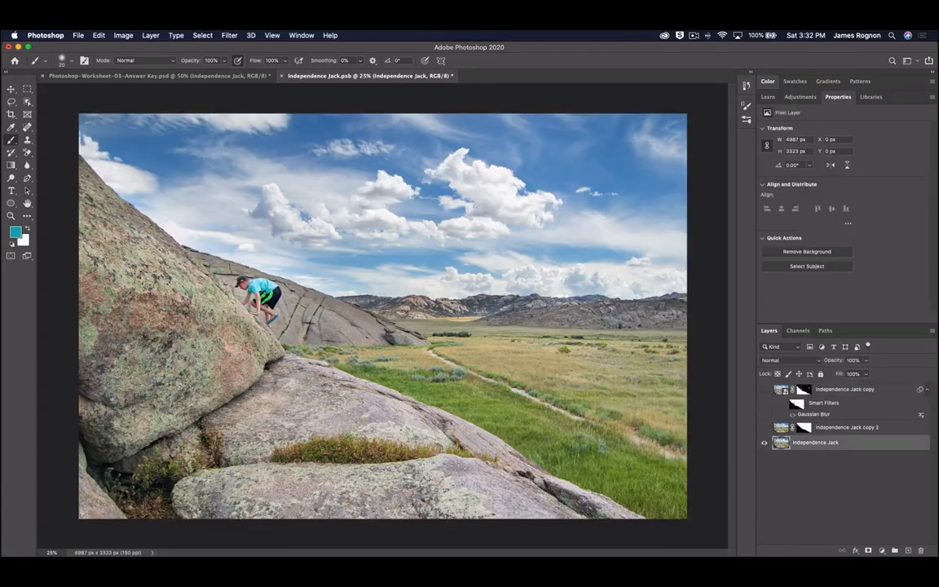
{"action": "key", "text": "super+j"}
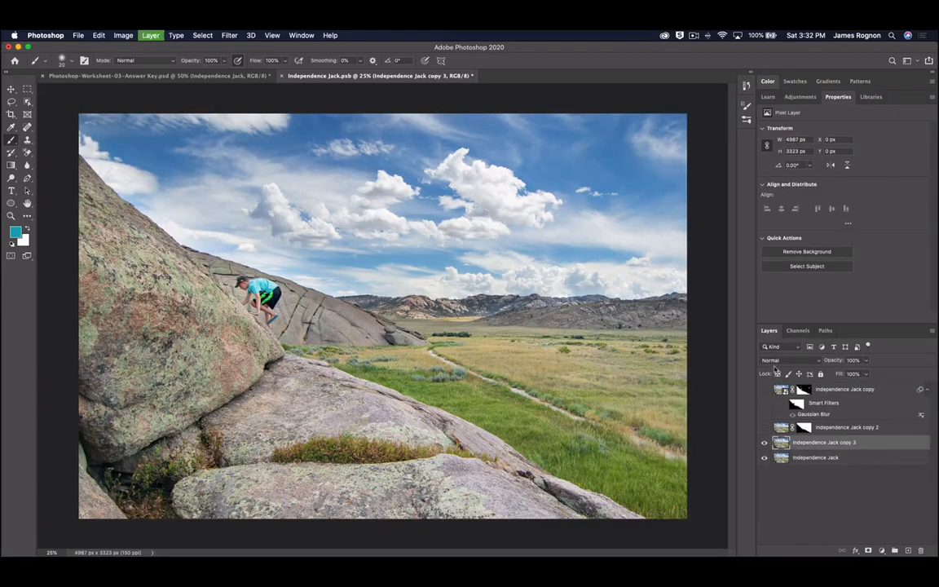
{"action": "left_click", "coordinate": [235, 37]}
{"action": "left_click", "coordinate": [235, 37]}
{"action": "left_click", "coordinate": [226, 36]}
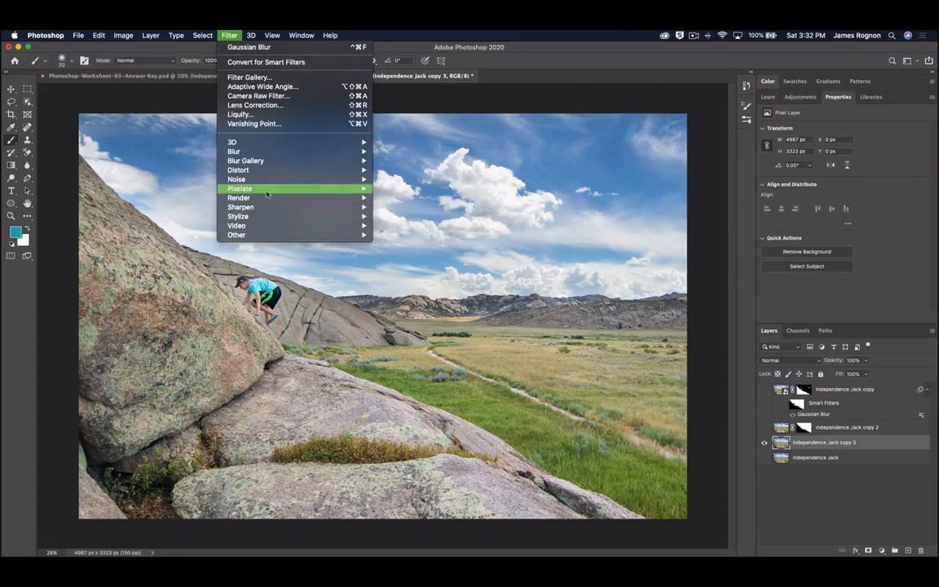
{"action": "mouse_move", "coordinate": [244, 189]}
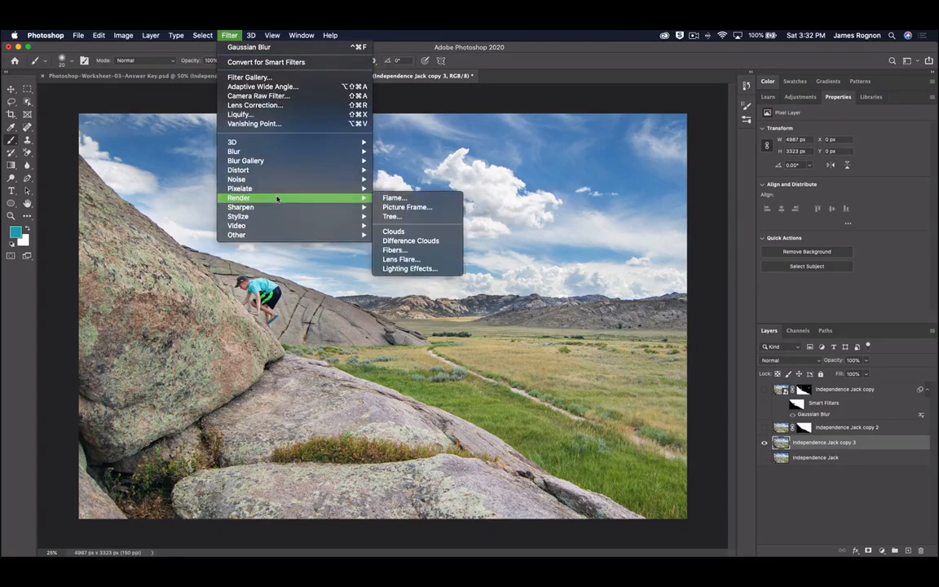
{"action": "mouse_move", "coordinate": [241, 170]}
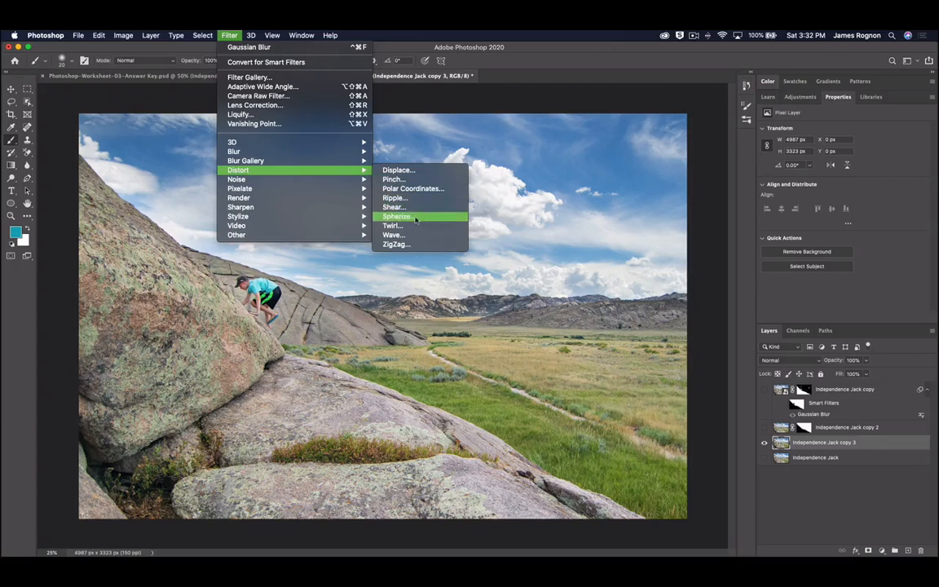
{"action": "left_click", "coordinate": [414, 217]}
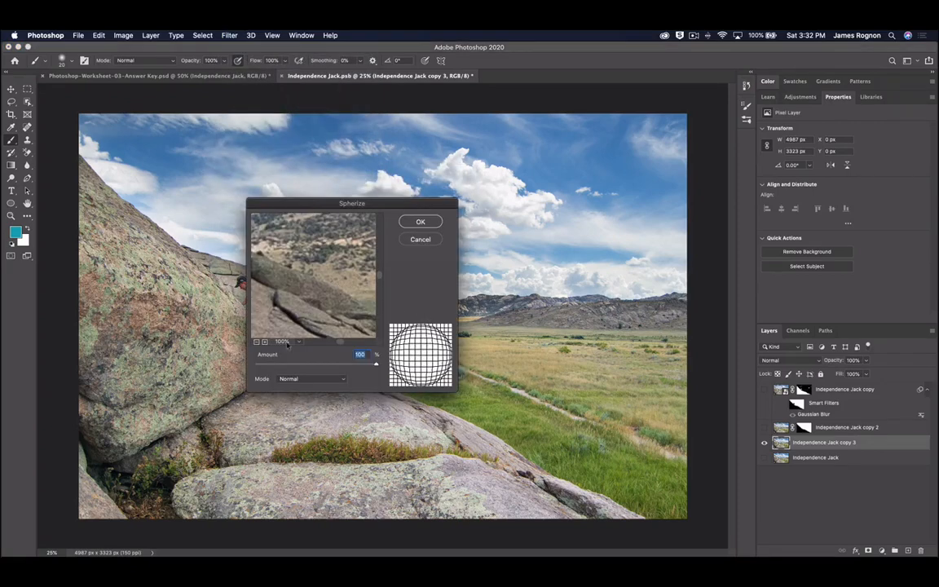
{"action": "left_click", "coordinate": [256, 342]}
{"action": "left_click", "coordinate": [256, 342]}
{"action": "left_click", "coordinate": [256, 342]}
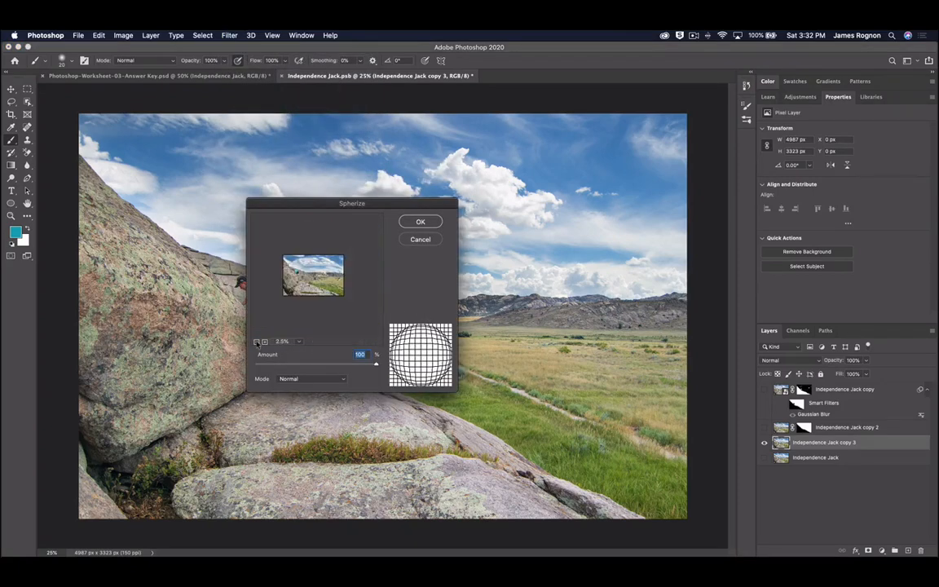
{"action": "left_click", "coordinate": [264, 343]}
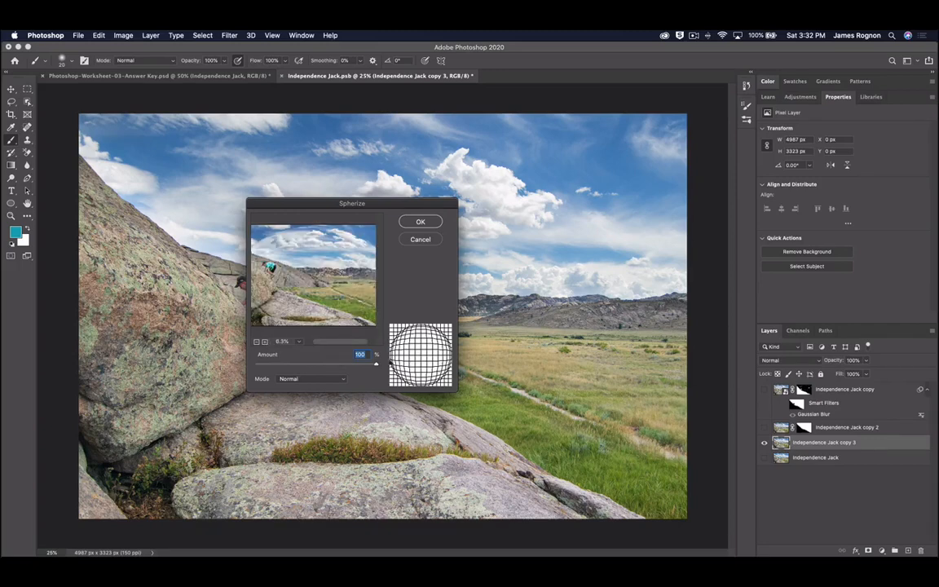
{"action": "left_click_drag", "start_coordinate": [376, 365], "coordinate": [439, 372]}
{"action": "left_click_drag", "start_coordinate": [328, 367], "coordinate": [428, 363]}
{"action": "left_click", "coordinate": [419, 239]}
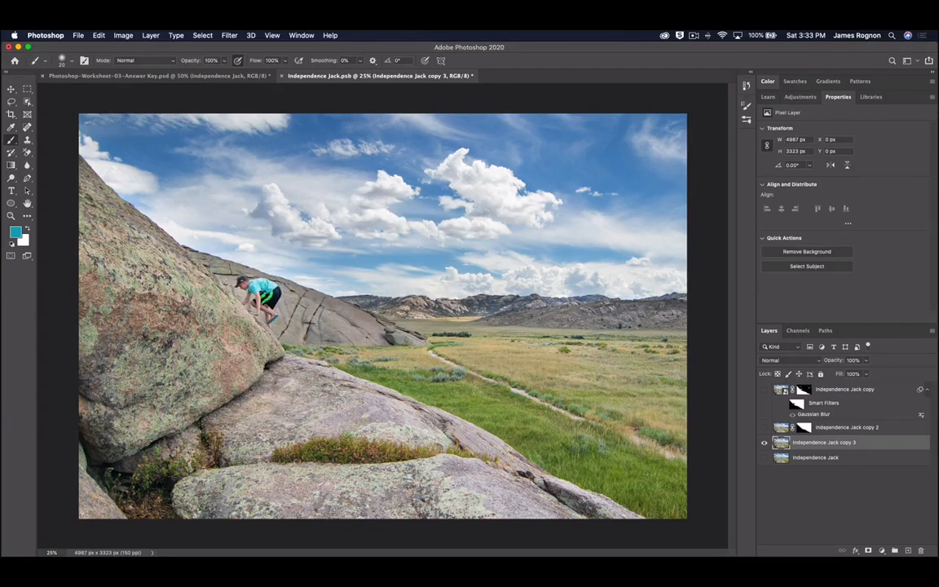
{"action": "key", "text": "l"}
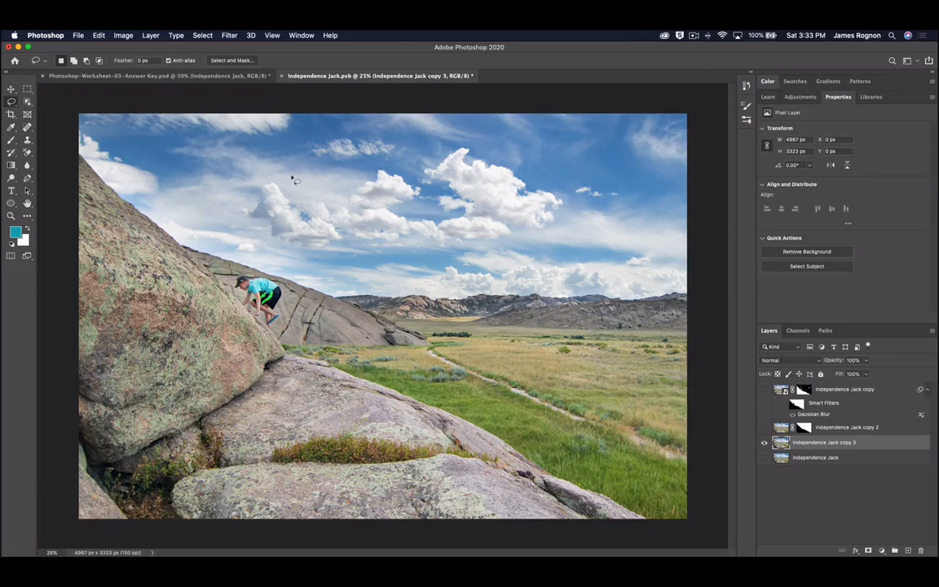
- Draw a large circular elliptical-marquee selection around the climber and valley
{"action": "key", "text": "m"}
{"action": "right_click", "coordinate": [25, 86]}
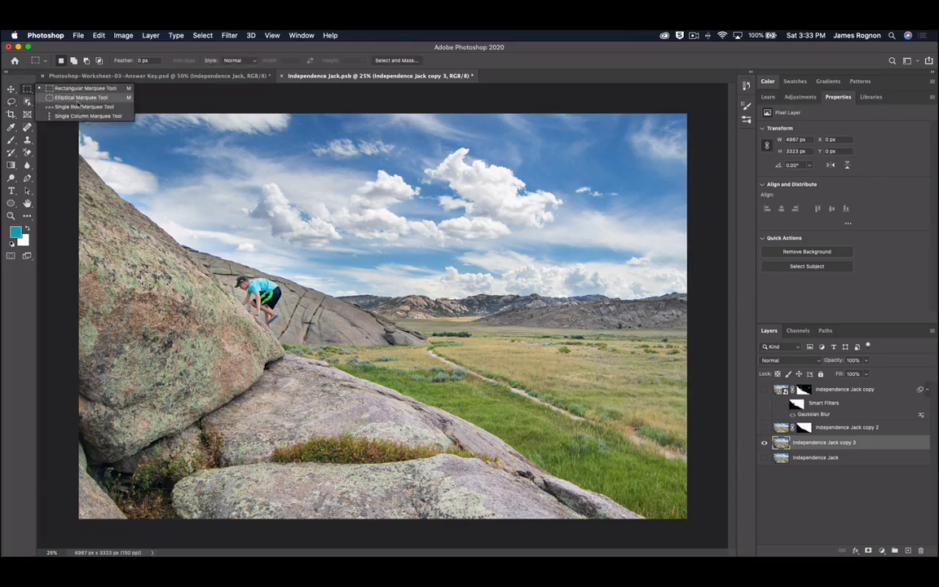
{"action": "left_click", "coordinate": [71, 92]}
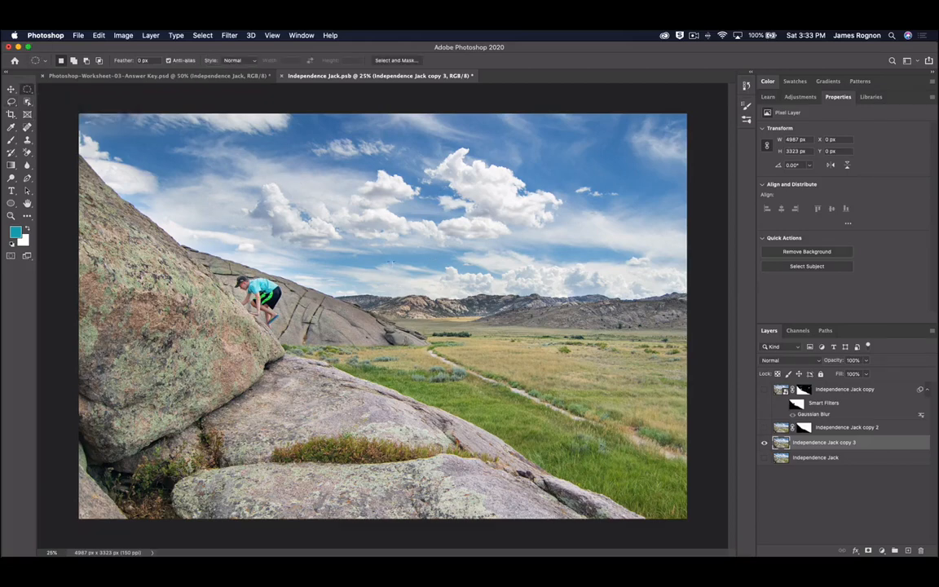
{"action": "left_click_drag", "start_coordinate": [392, 257], "coordinate": [433, 298]}
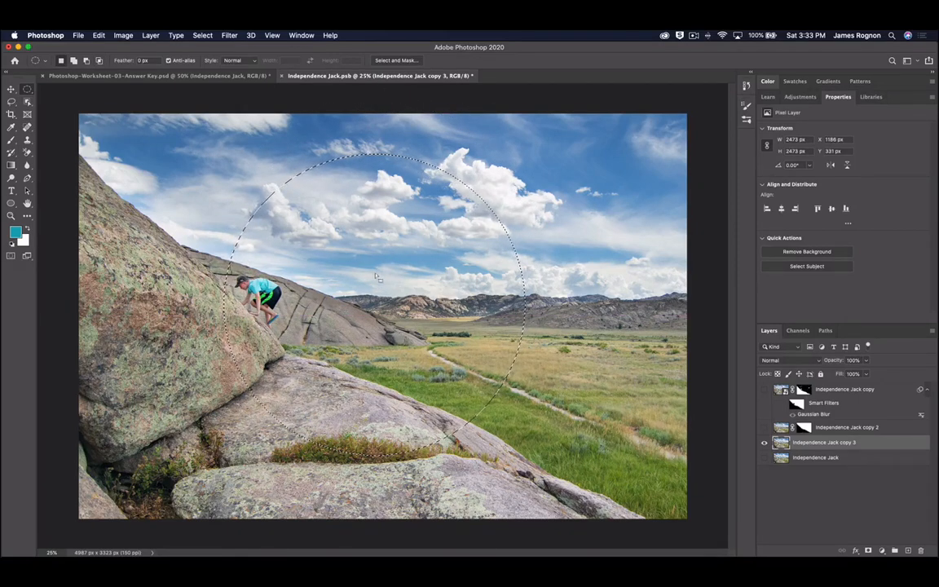
{"action": "left_click_drag", "start_coordinate": [222, 146], "coordinate": [576, 502]}
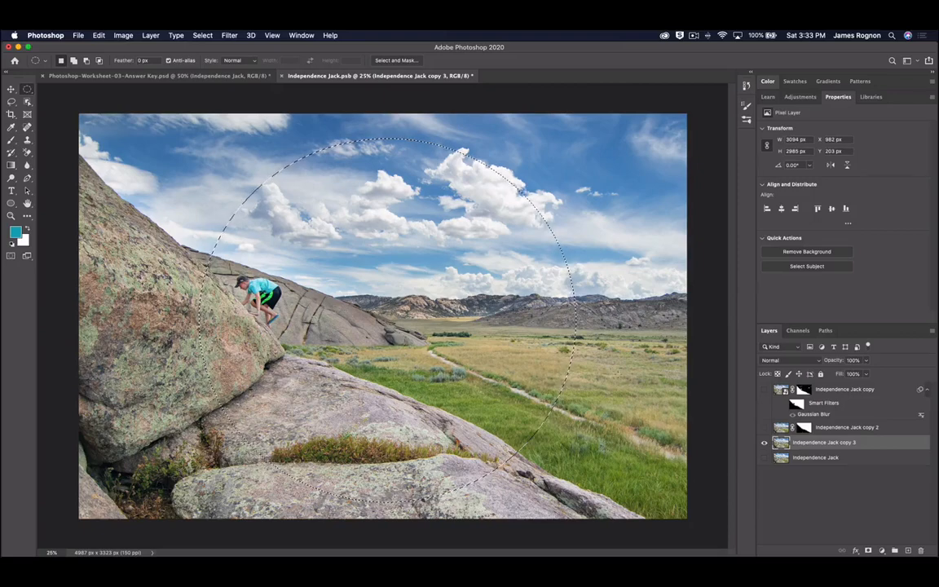
- Invert the selection, delete everything outside the circle, and deselect
{"action": "left_click", "coordinate": [203, 35]}
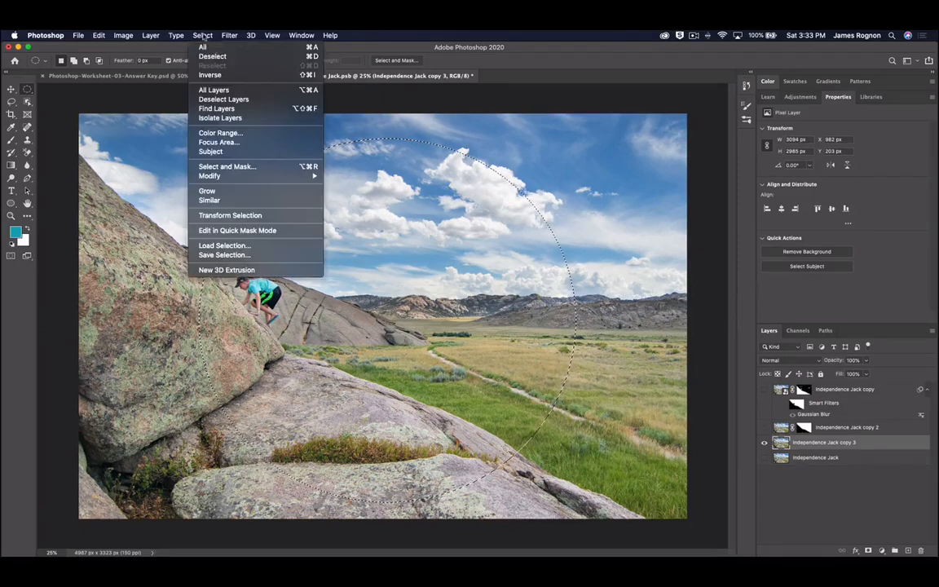
{"action": "left_click", "coordinate": [209, 74]}
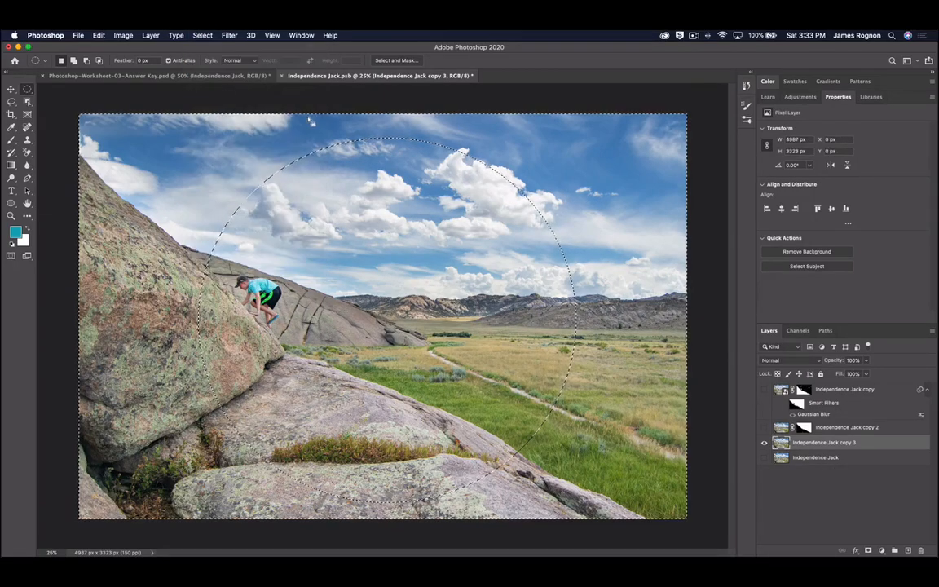
{"action": "key", "text": "BackSpace"}
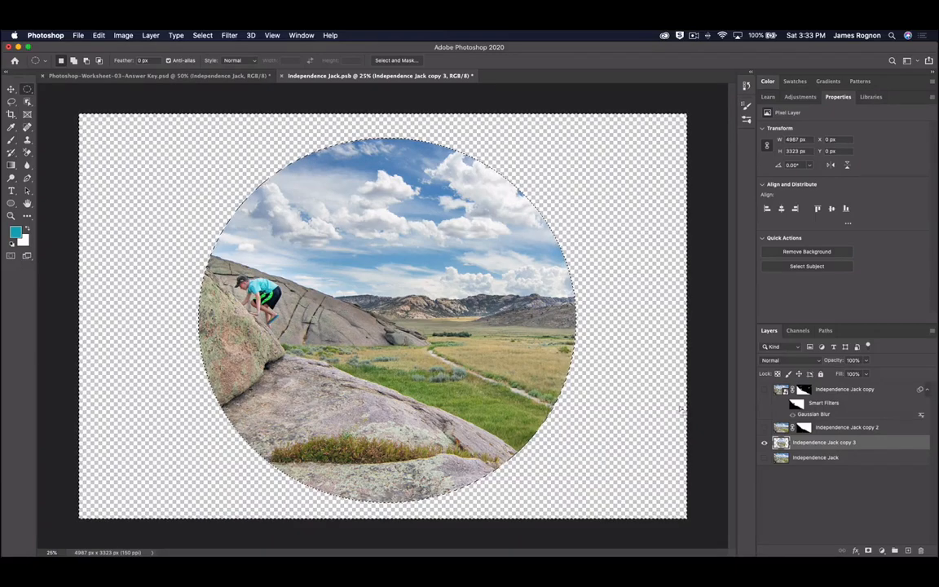
{"action": "key", "text": "super+d"}
- Preview the Spherize filter on the circular photo, then cancel it without applying
{"action": "key", "text": "v"}
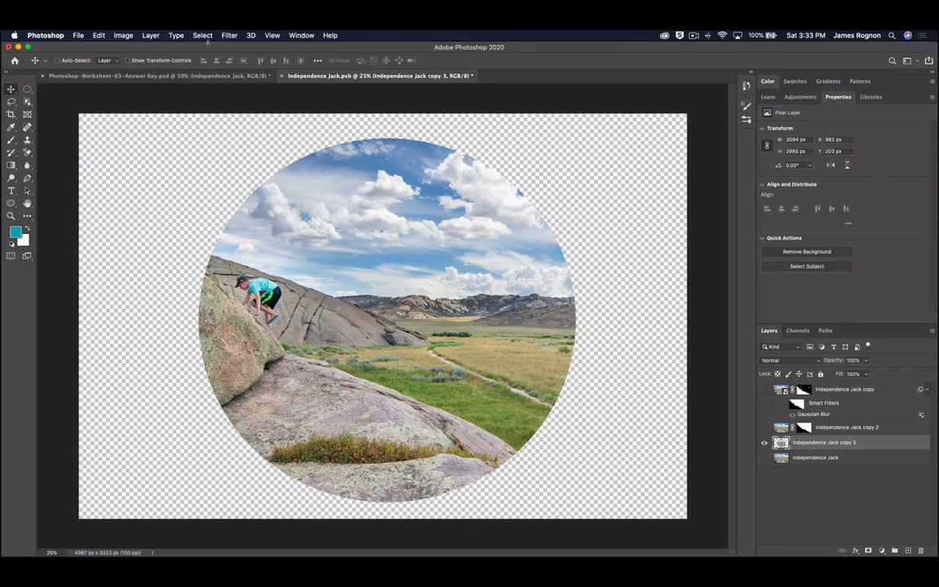
{"action": "left_click", "coordinate": [229, 35]}
{"action": "mouse_move", "coordinate": [280, 169]}
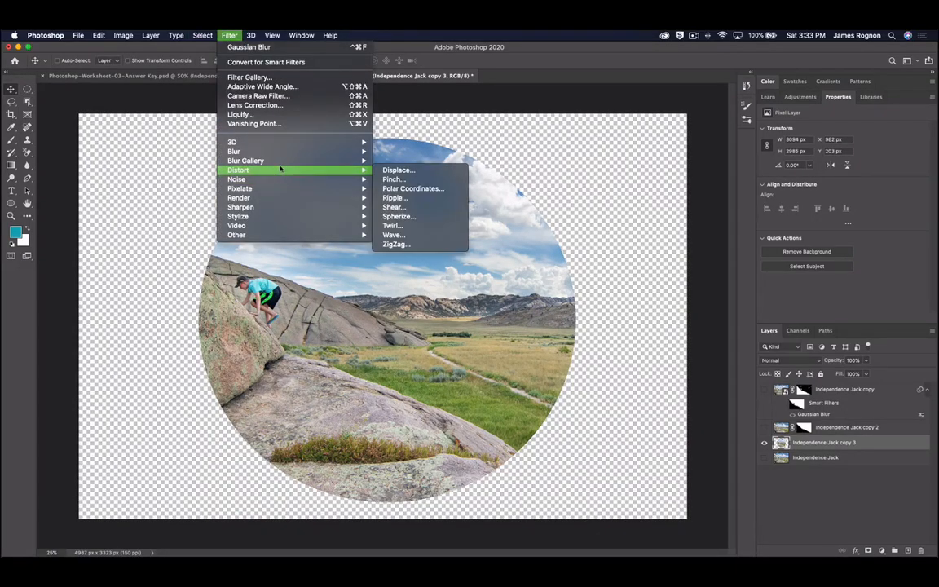
{"action": "left_click", "coordinate": [413, 217]}
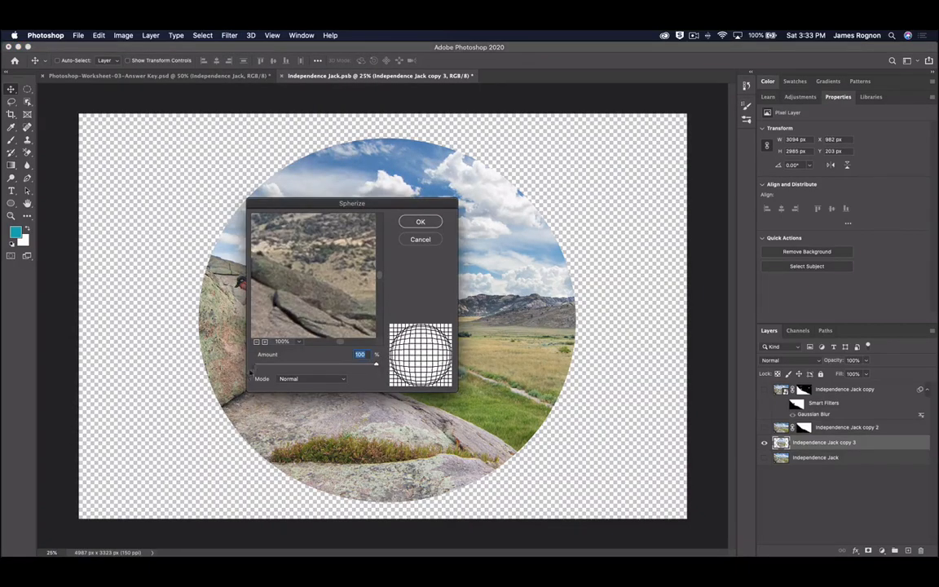
{"action": "left_click", "coordinate": [256, 342]}
{"action": "left_click", "coordinate": [256, 342]}
{"action": "left_click", "coordinate": [256, 342]}
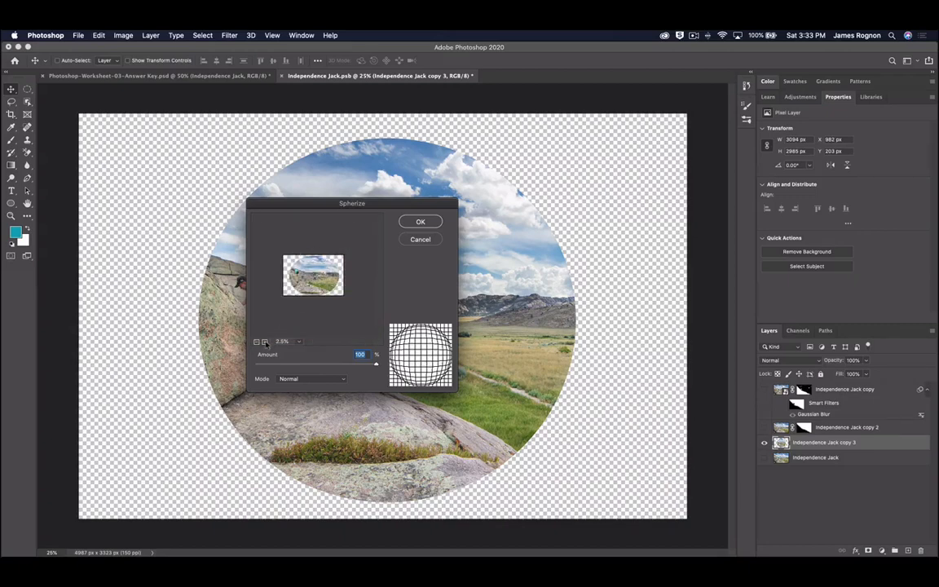
{"action": "left_click", "coordinate": [266, 343]}
{"action": "left_click", "coordinate": [424, 242]}
- Crop the canvas to a 1:1 square of 3323 × 3323 px around the circle
{"action": "key", "text": "c"}
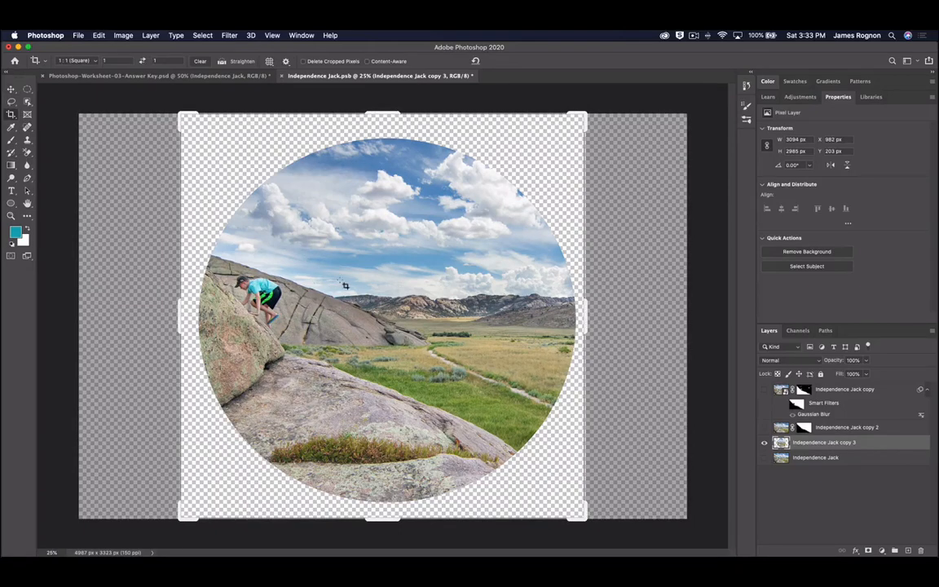
{"action": "key", "text": "Return"}
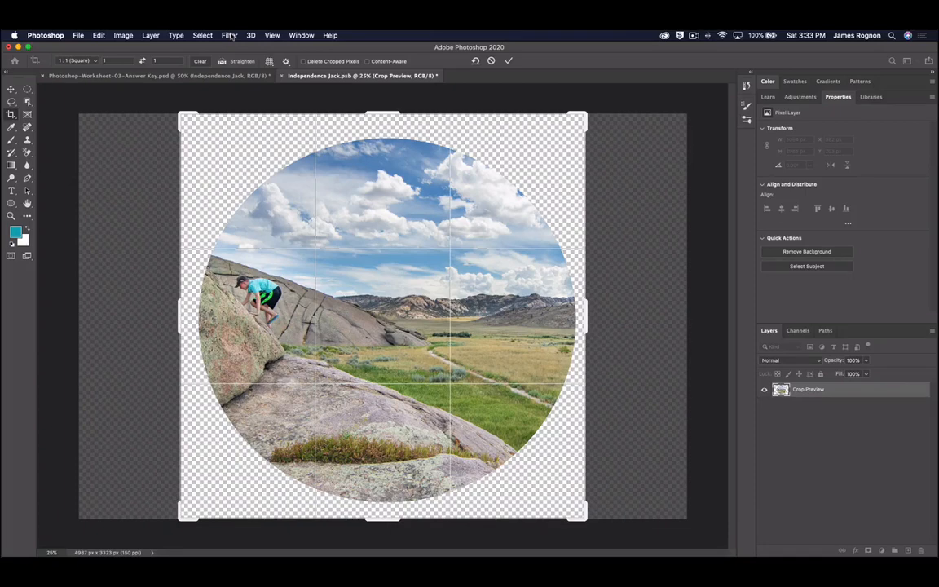
{"action": "left_click", "coordinate": [509, 62]}
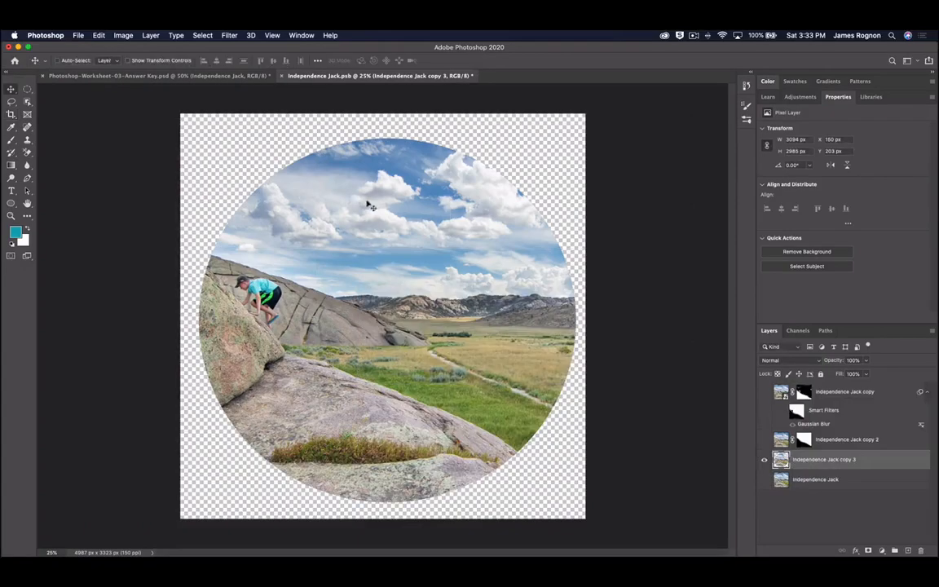
- Apply Spherize at Amount 100% in Normal mode to the circular Independence Jack copy 3 layer
{"action": "left_click", "coordinate": [229, 35]}
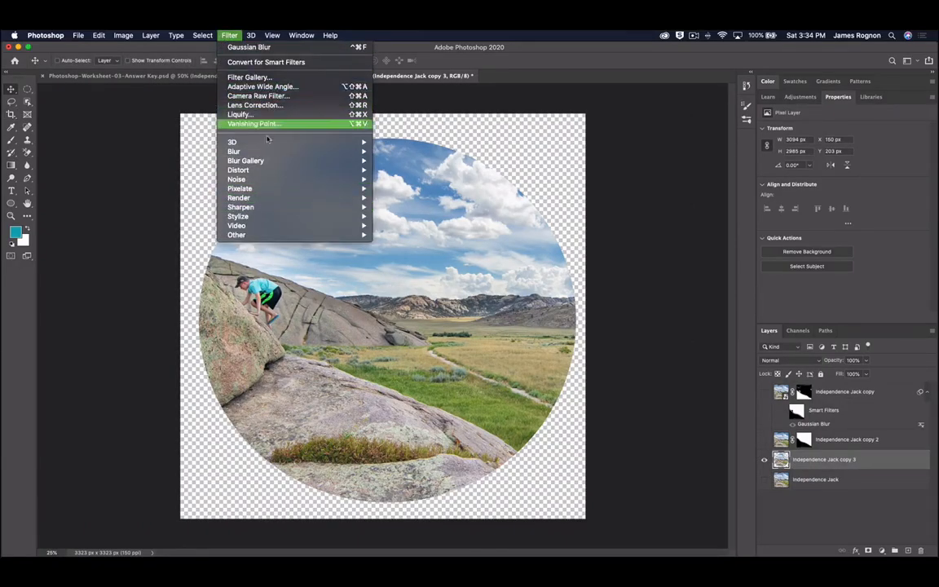
{"action": "mouse_move", "coordinate": [273, 170]}
{"action": "left_click", "coordinate": [428, 217]}
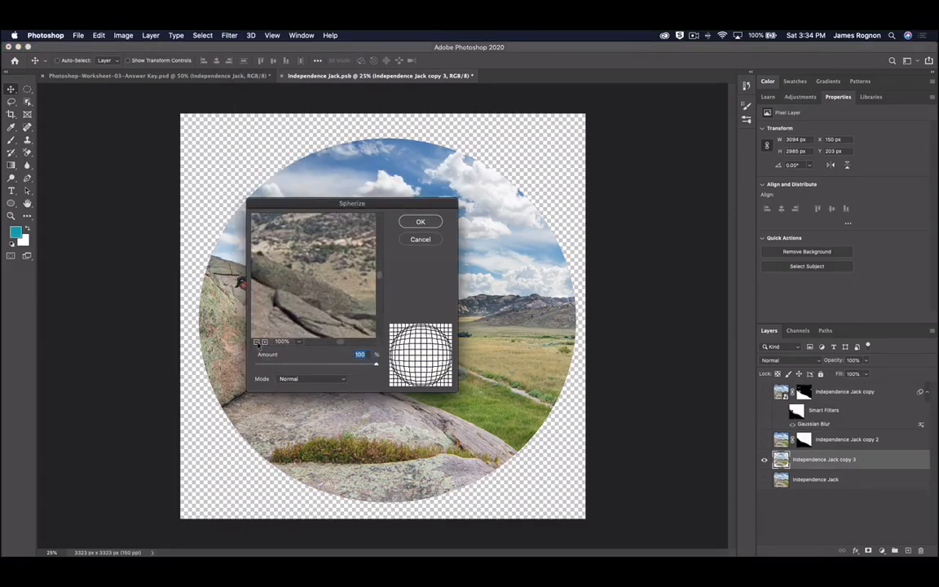
{"action": "left_click", "coordinate": [257, 344]}
{"action": "left_click", "coordinate": [257, 344]}
{"action": "left_click", "coordinate": [257, 342]}
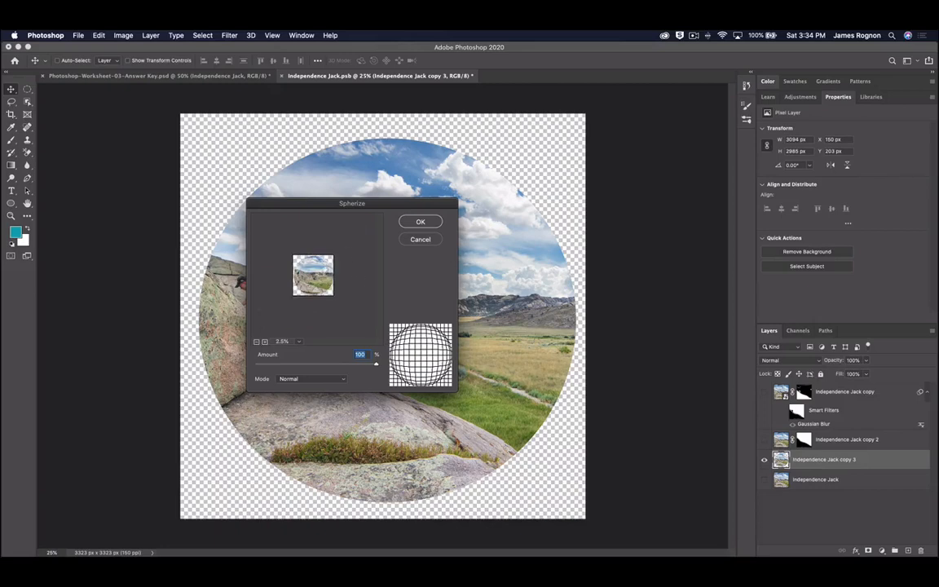
{"action": "left_click", "coordinate": [430, 220]}
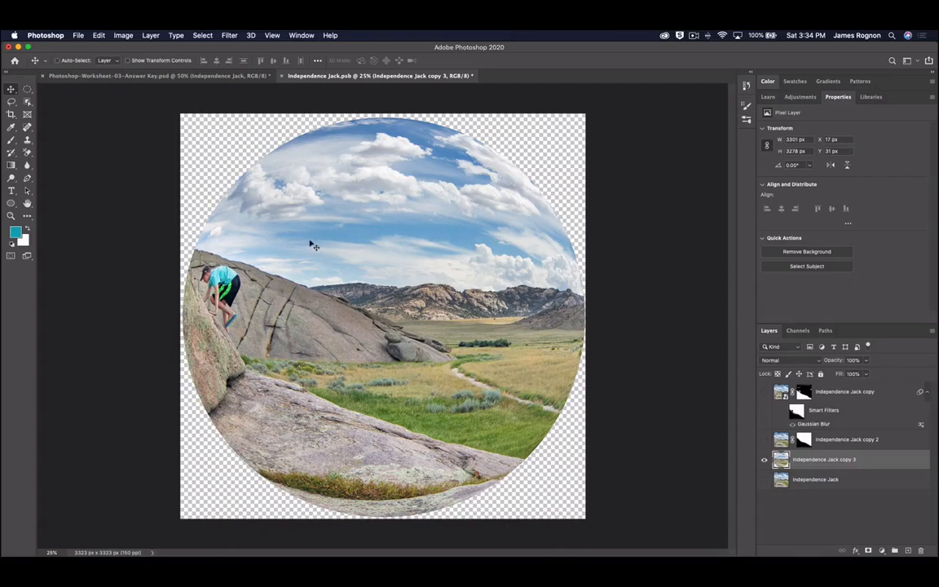
- Close Independence Jack.psb, discarding the unsaved Spherize changes
{"action": "key", "text": "super"}
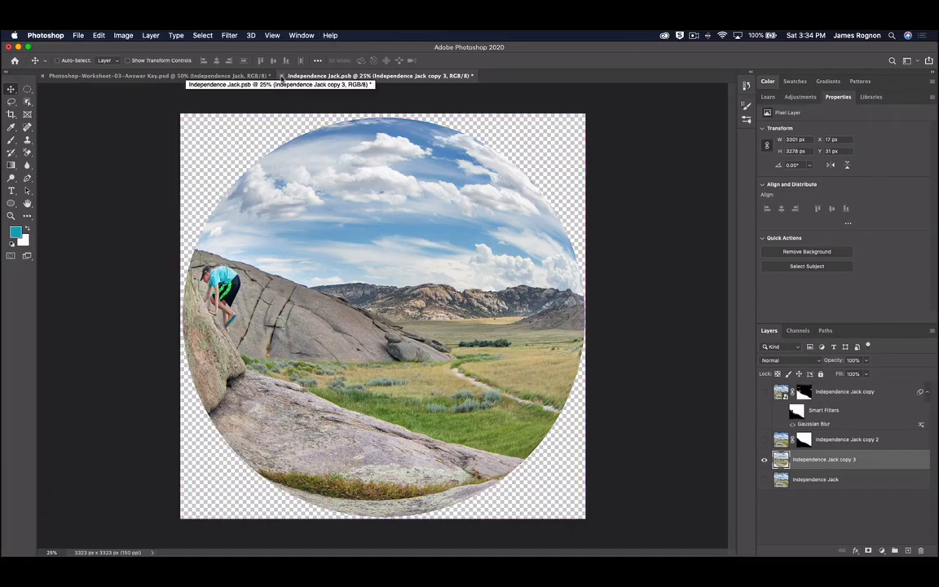
{"action": "left_click", "coordinate": [281, 75]}
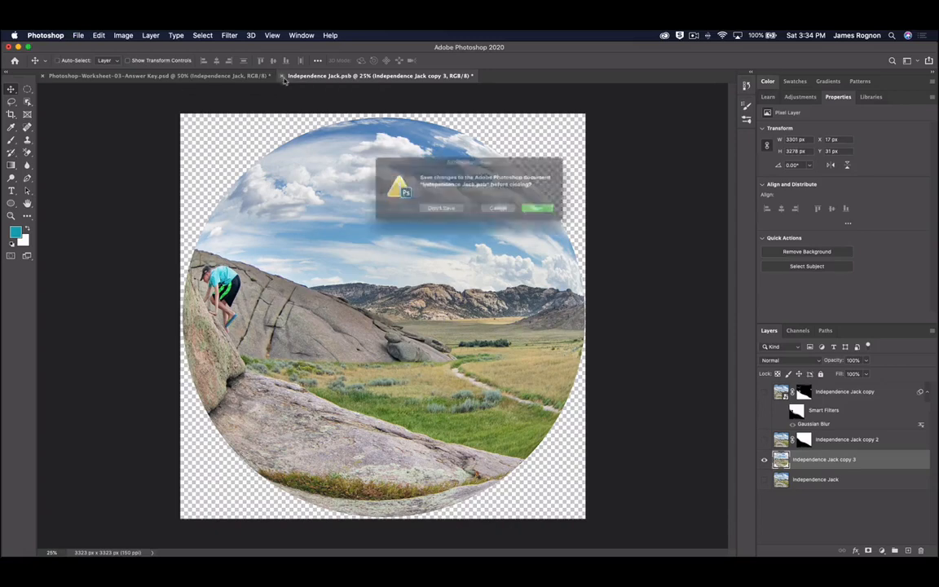
{"action": "left_click", "coordinate": [433, 212]}
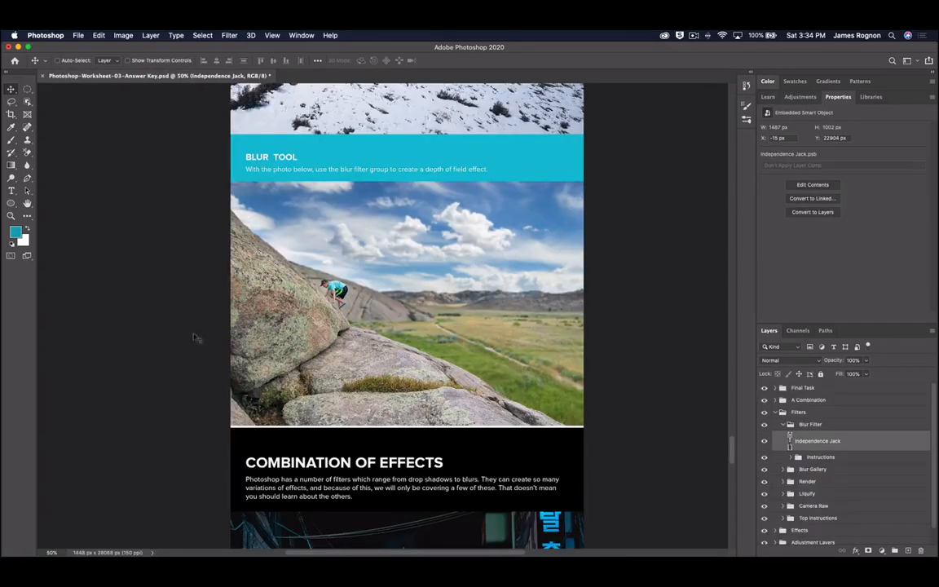